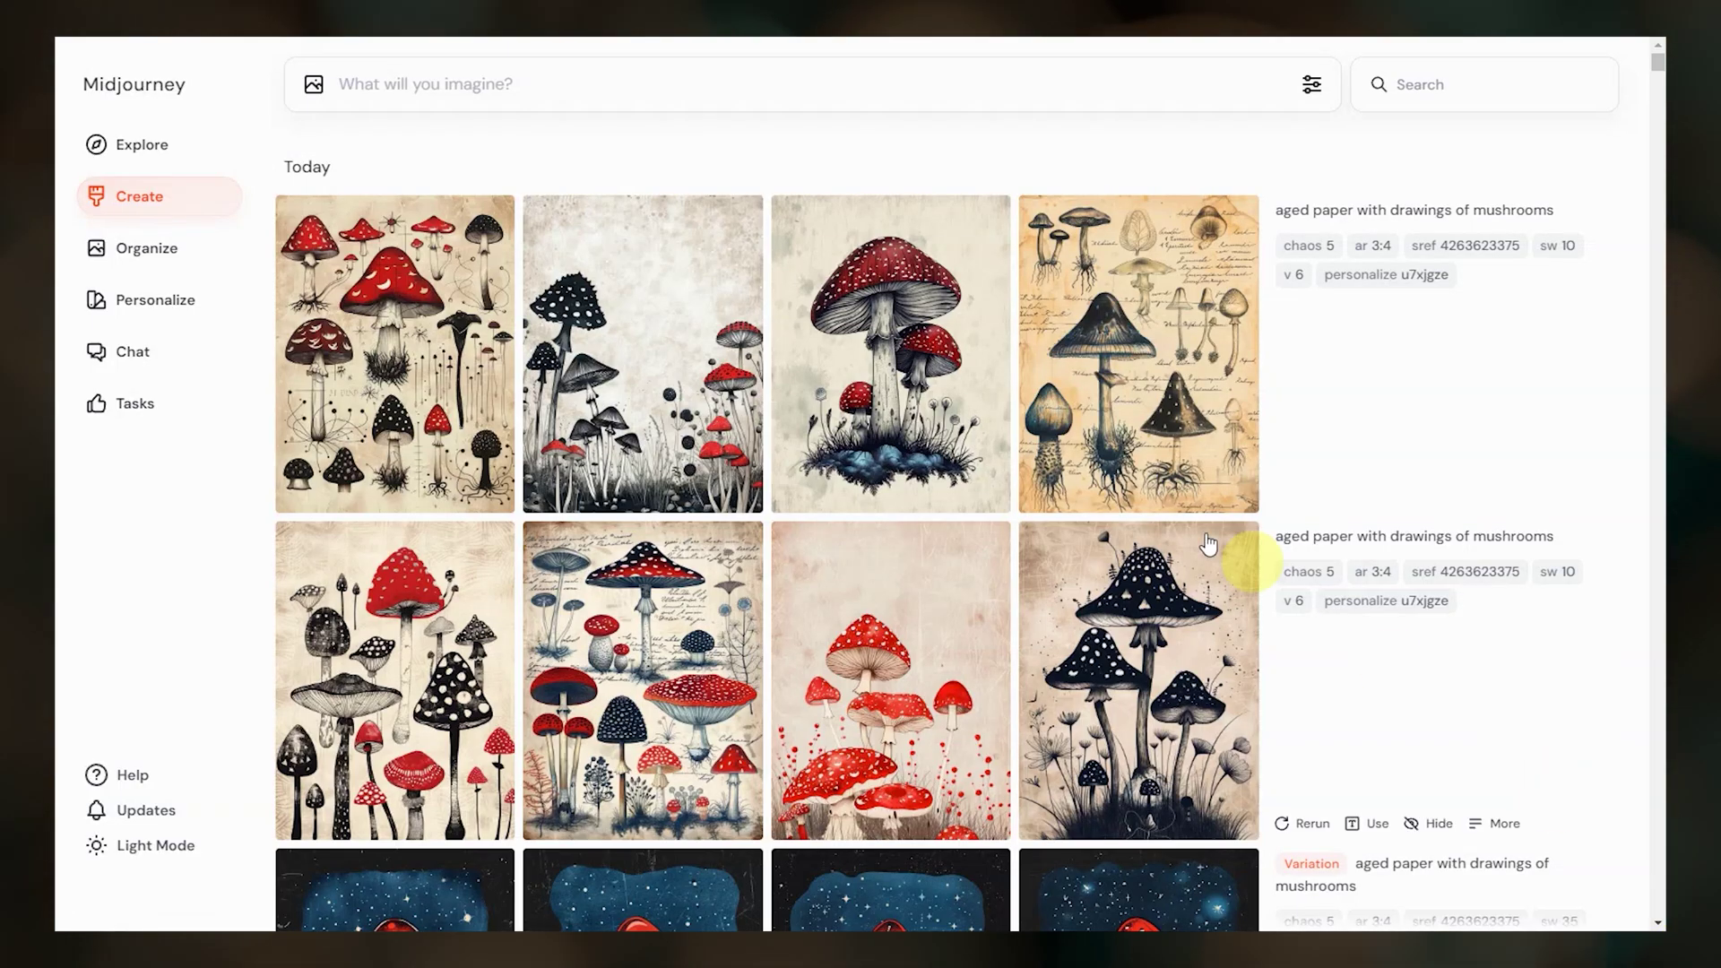
Put the cursor in the 'What will you imagine?' prompt box on the Create page
click(425, 82)
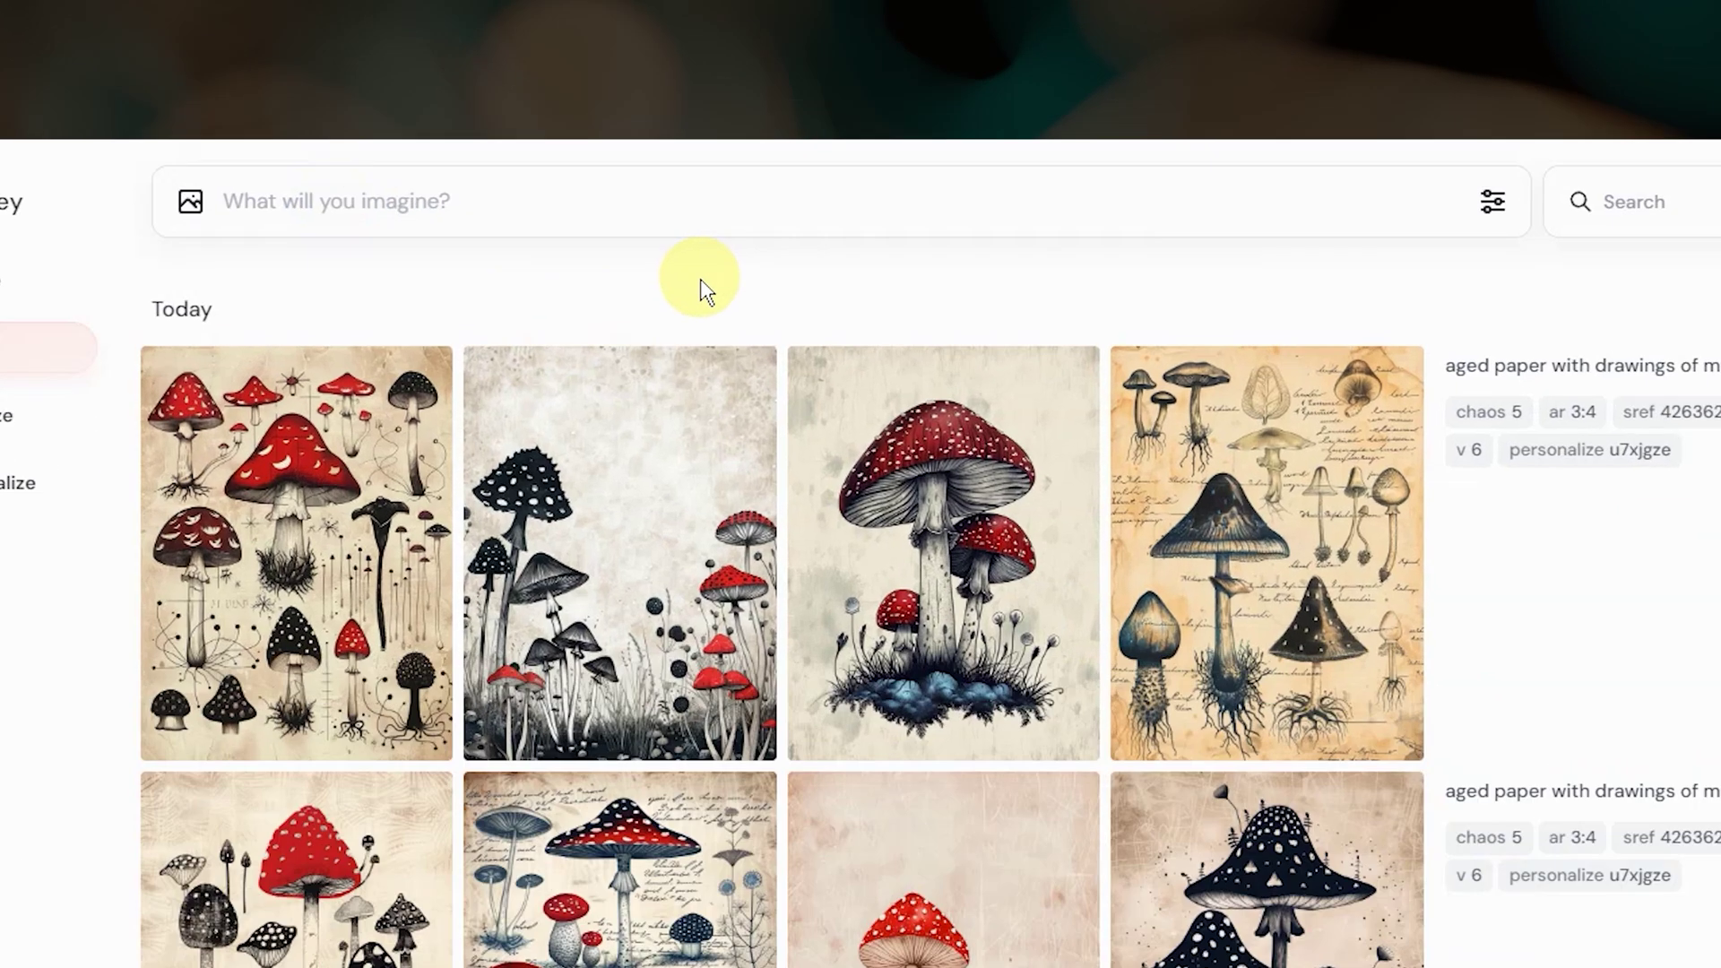
Write the --ar 2:3 --v 6 high-fashion prompt of a woman before a white building, attaching her portrait
text(high-fashion photo of a wo)
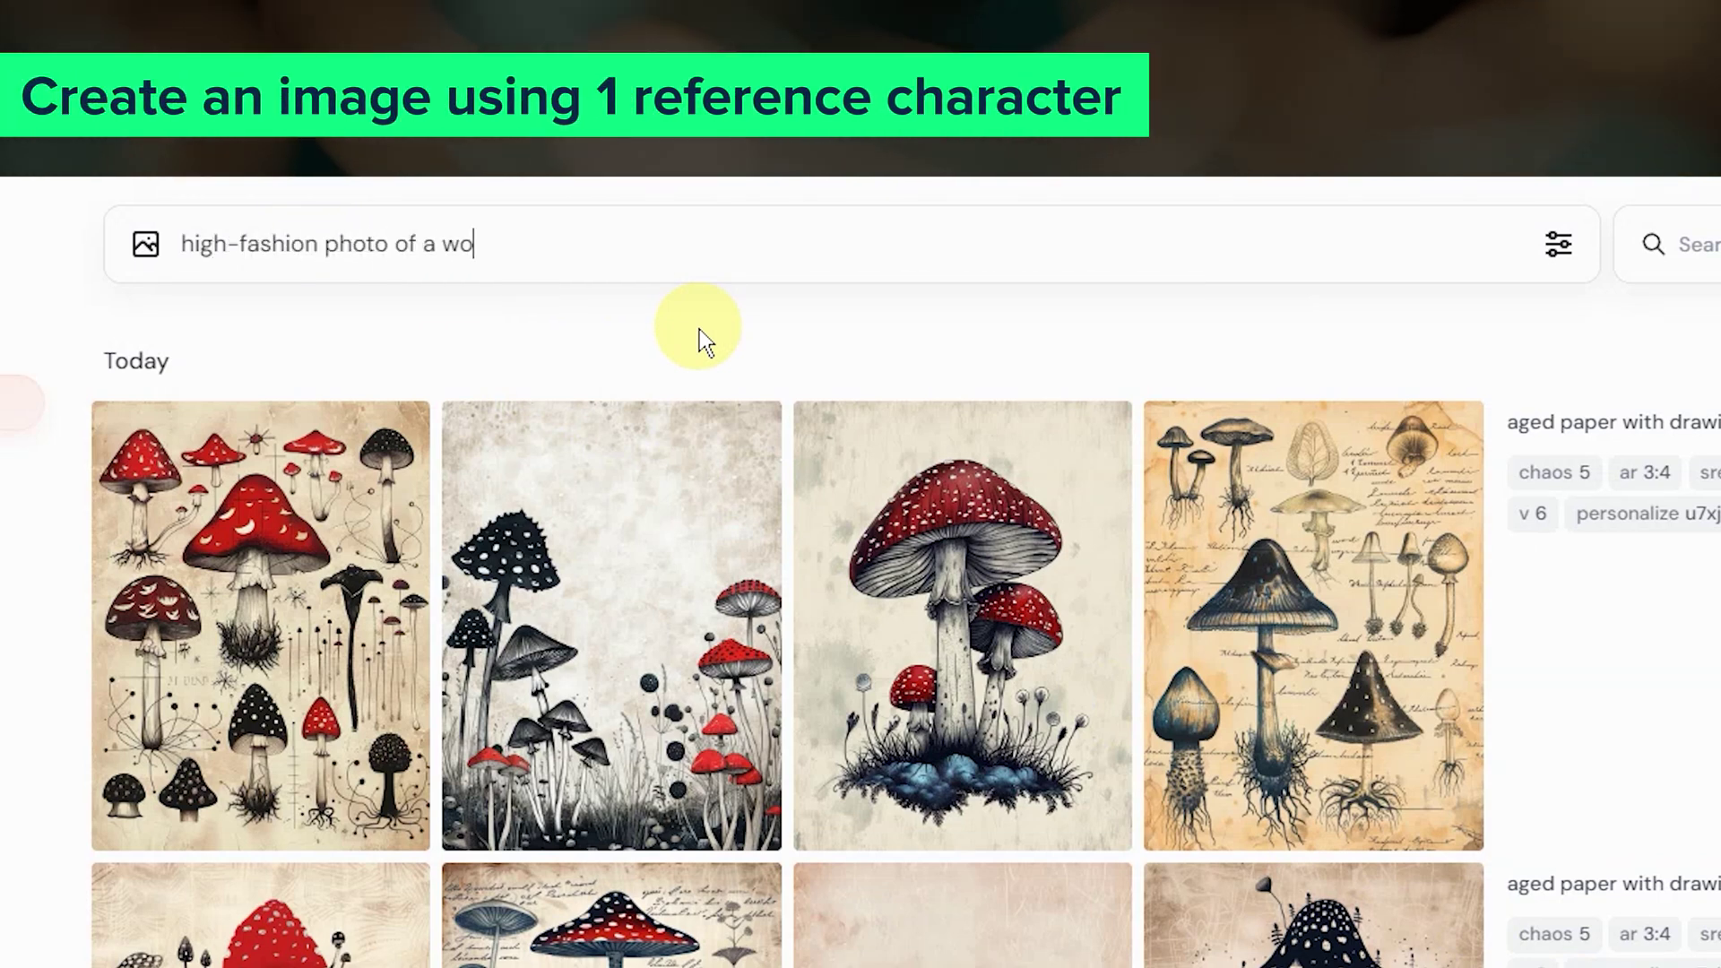
text(man standing in front of a white building. she is lookin)
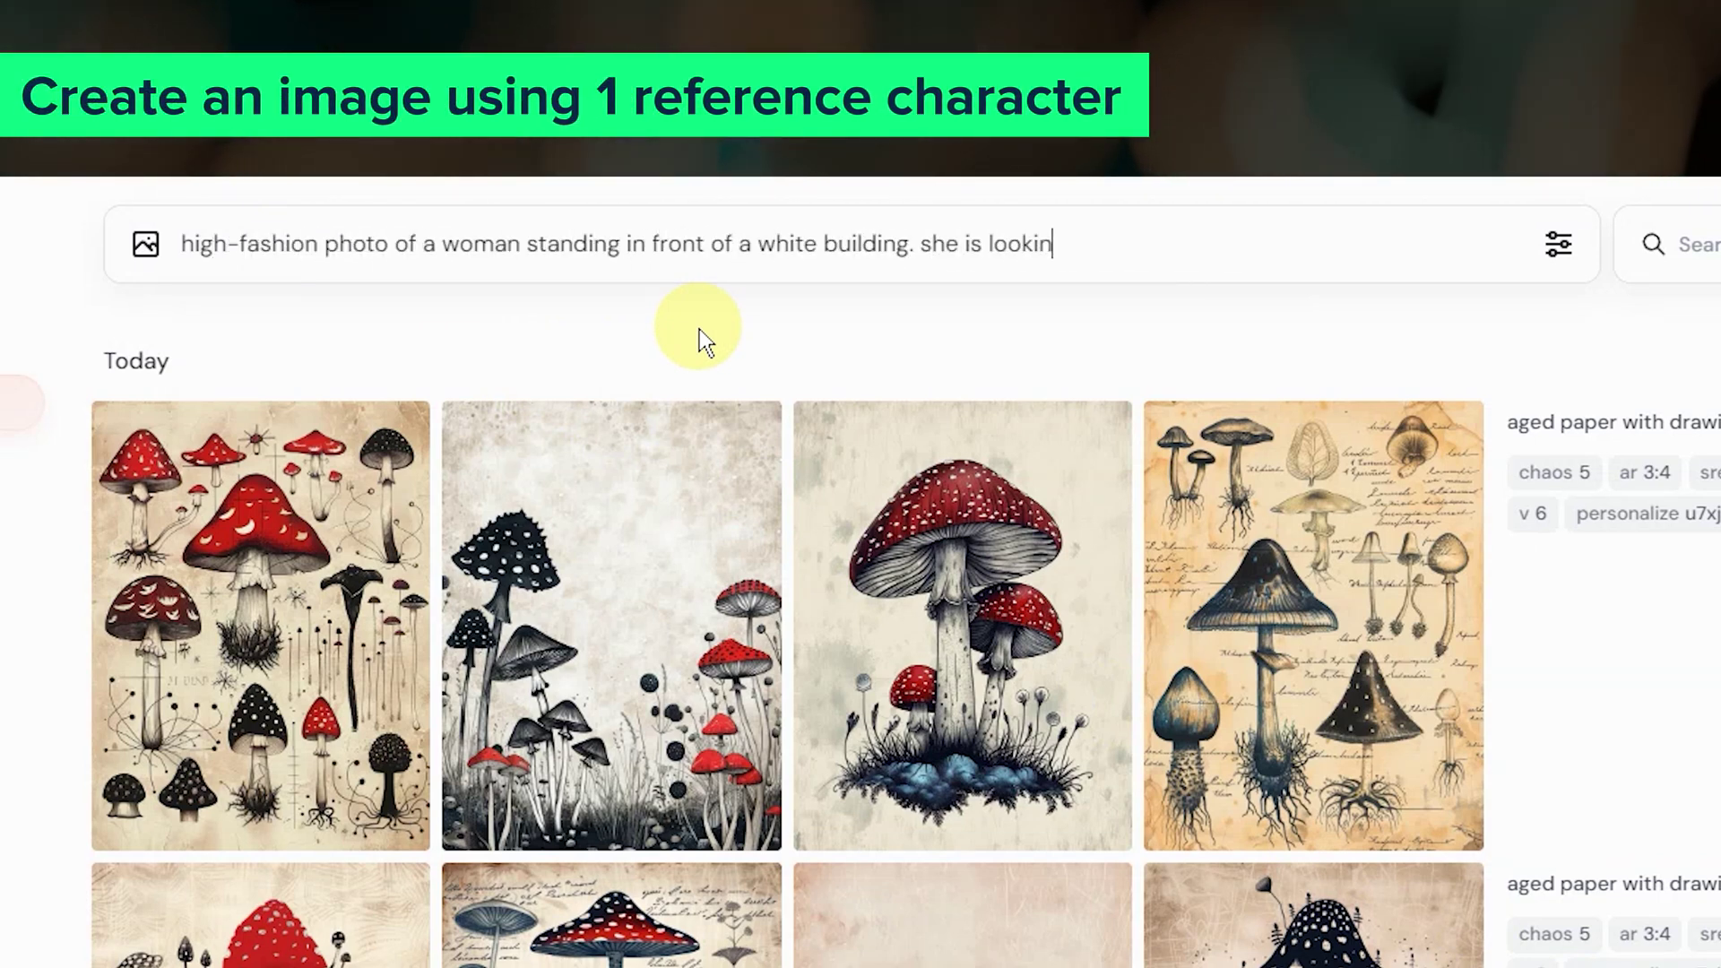
text(g directly at the camera. dramatic fashion pose. editorial photo ta)
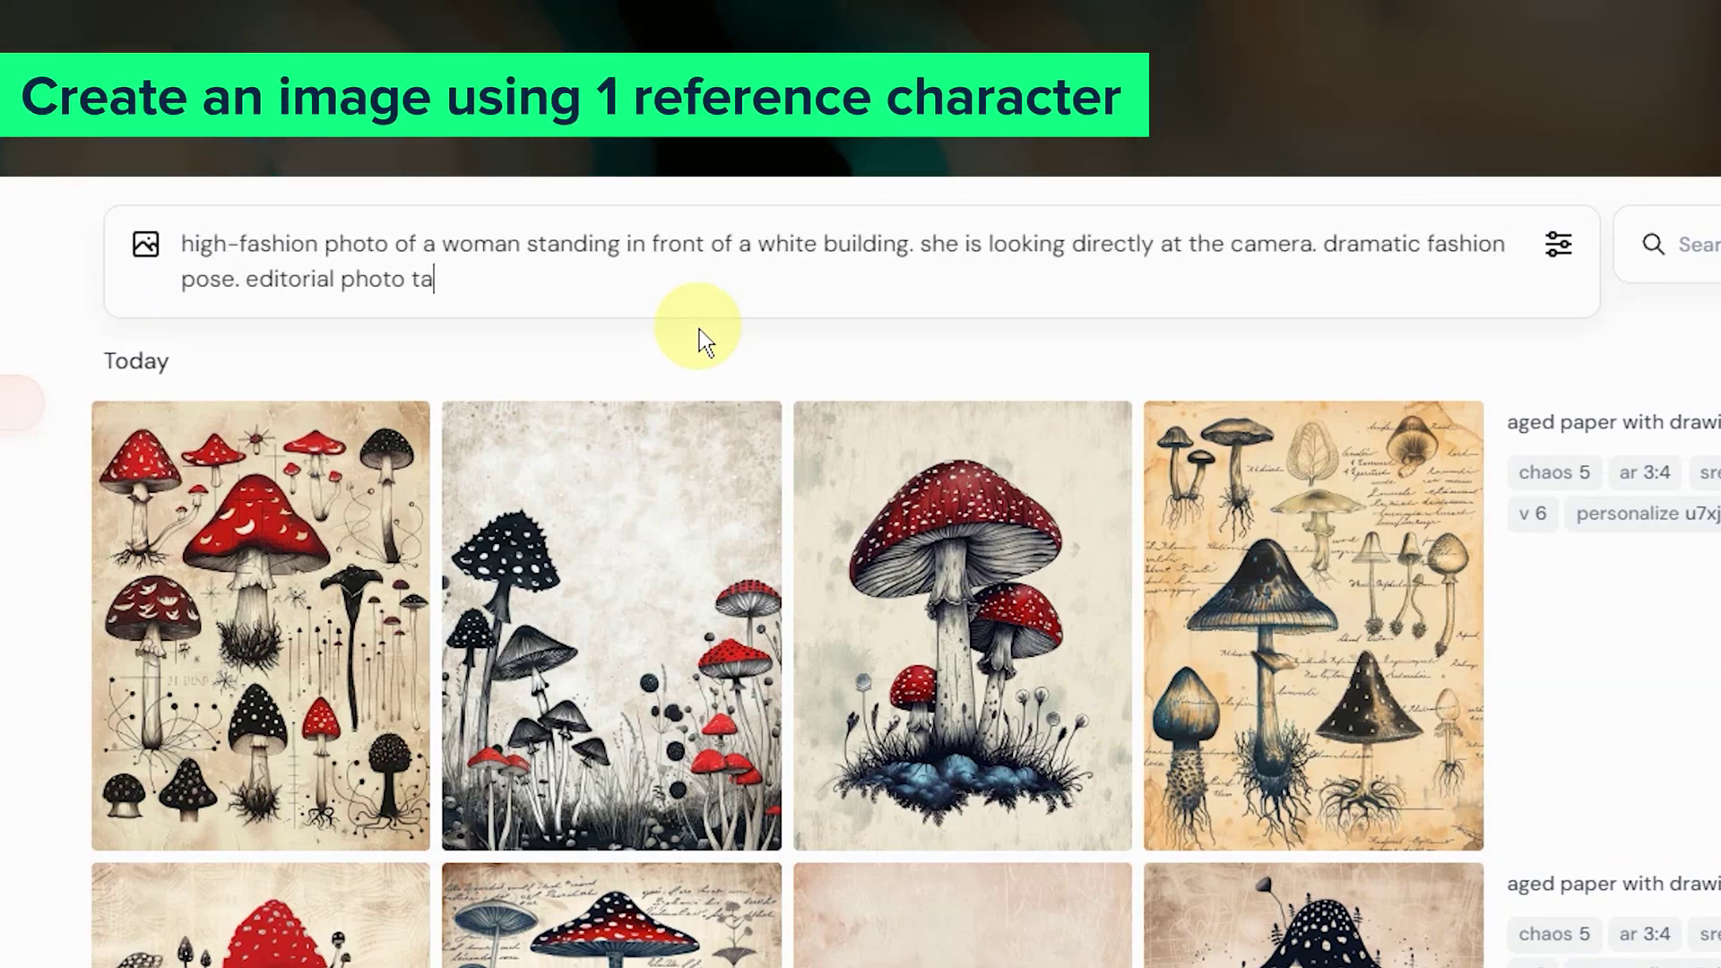
text(ken with Kodak Portra 400 film. --ar 2:3 --v 6)
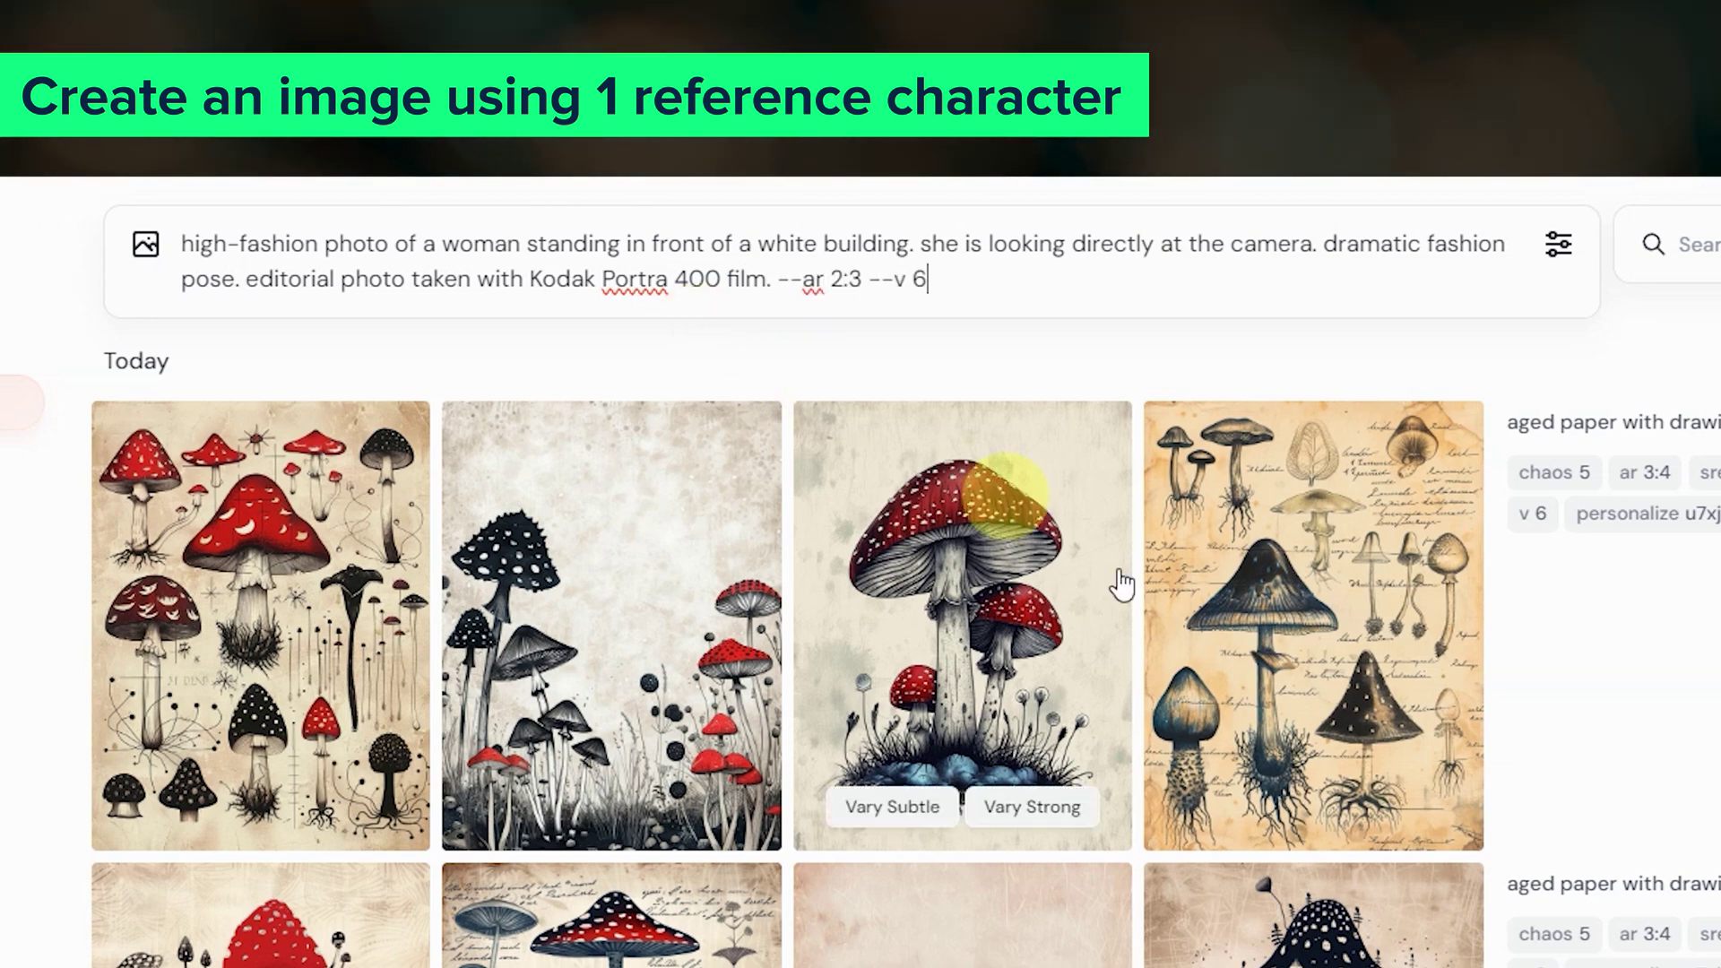
drag(1720, 538, 186, 381)
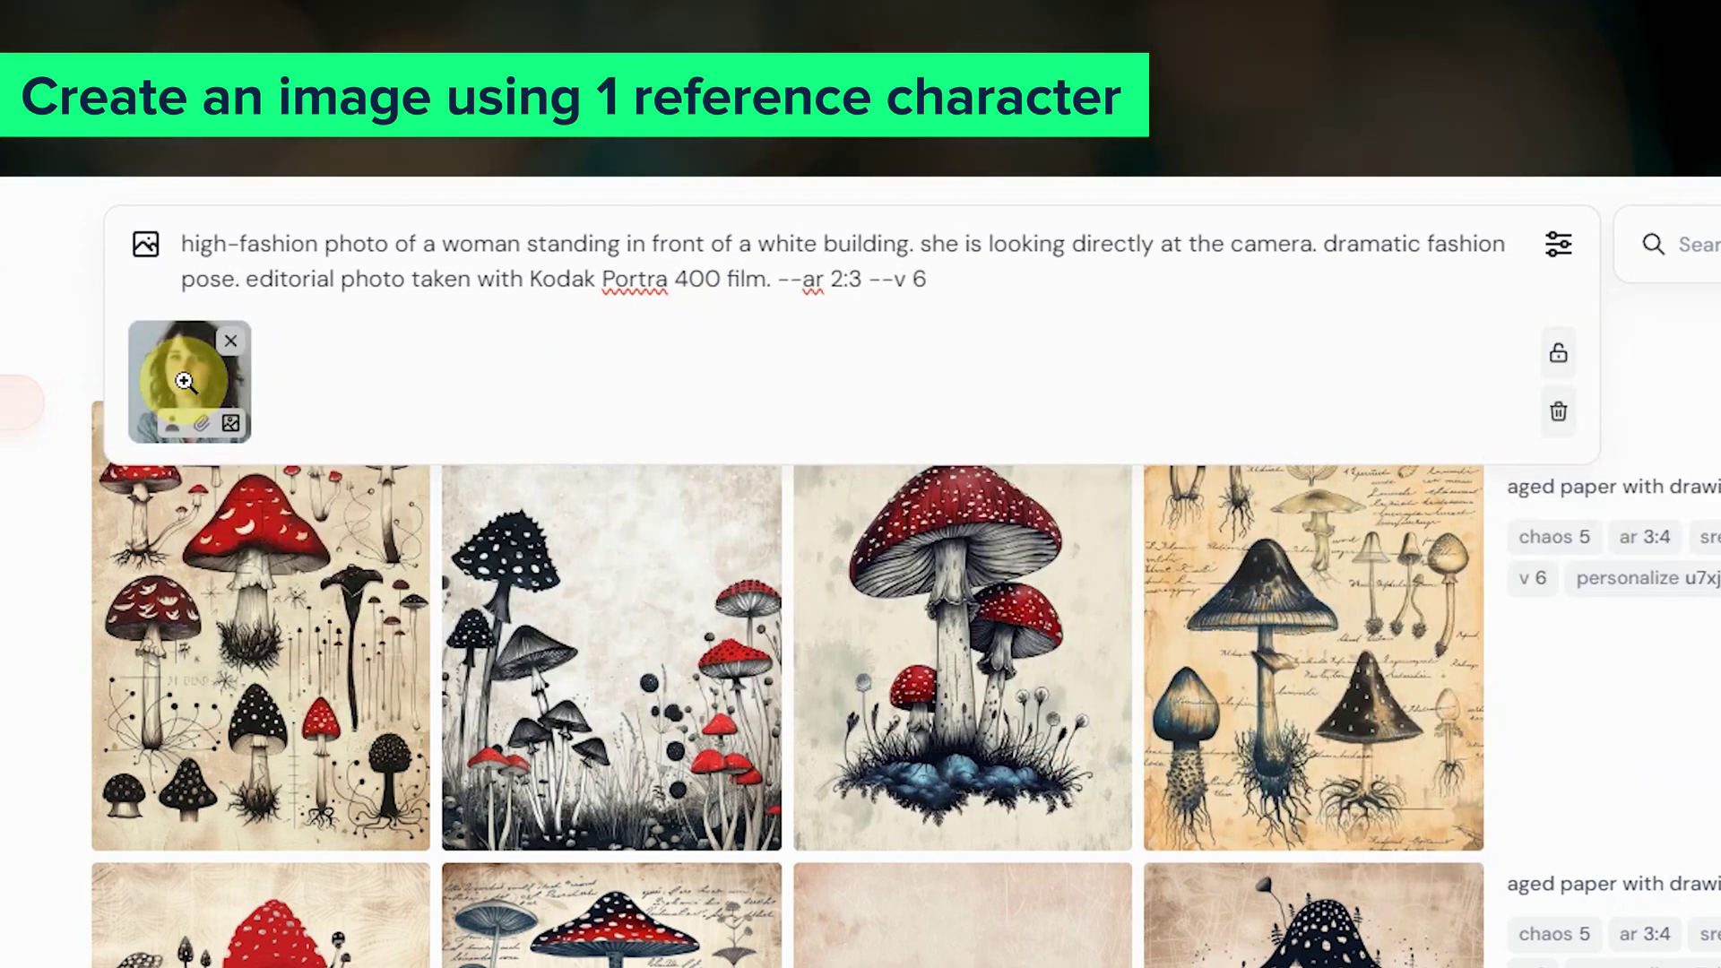
click(148, 249)
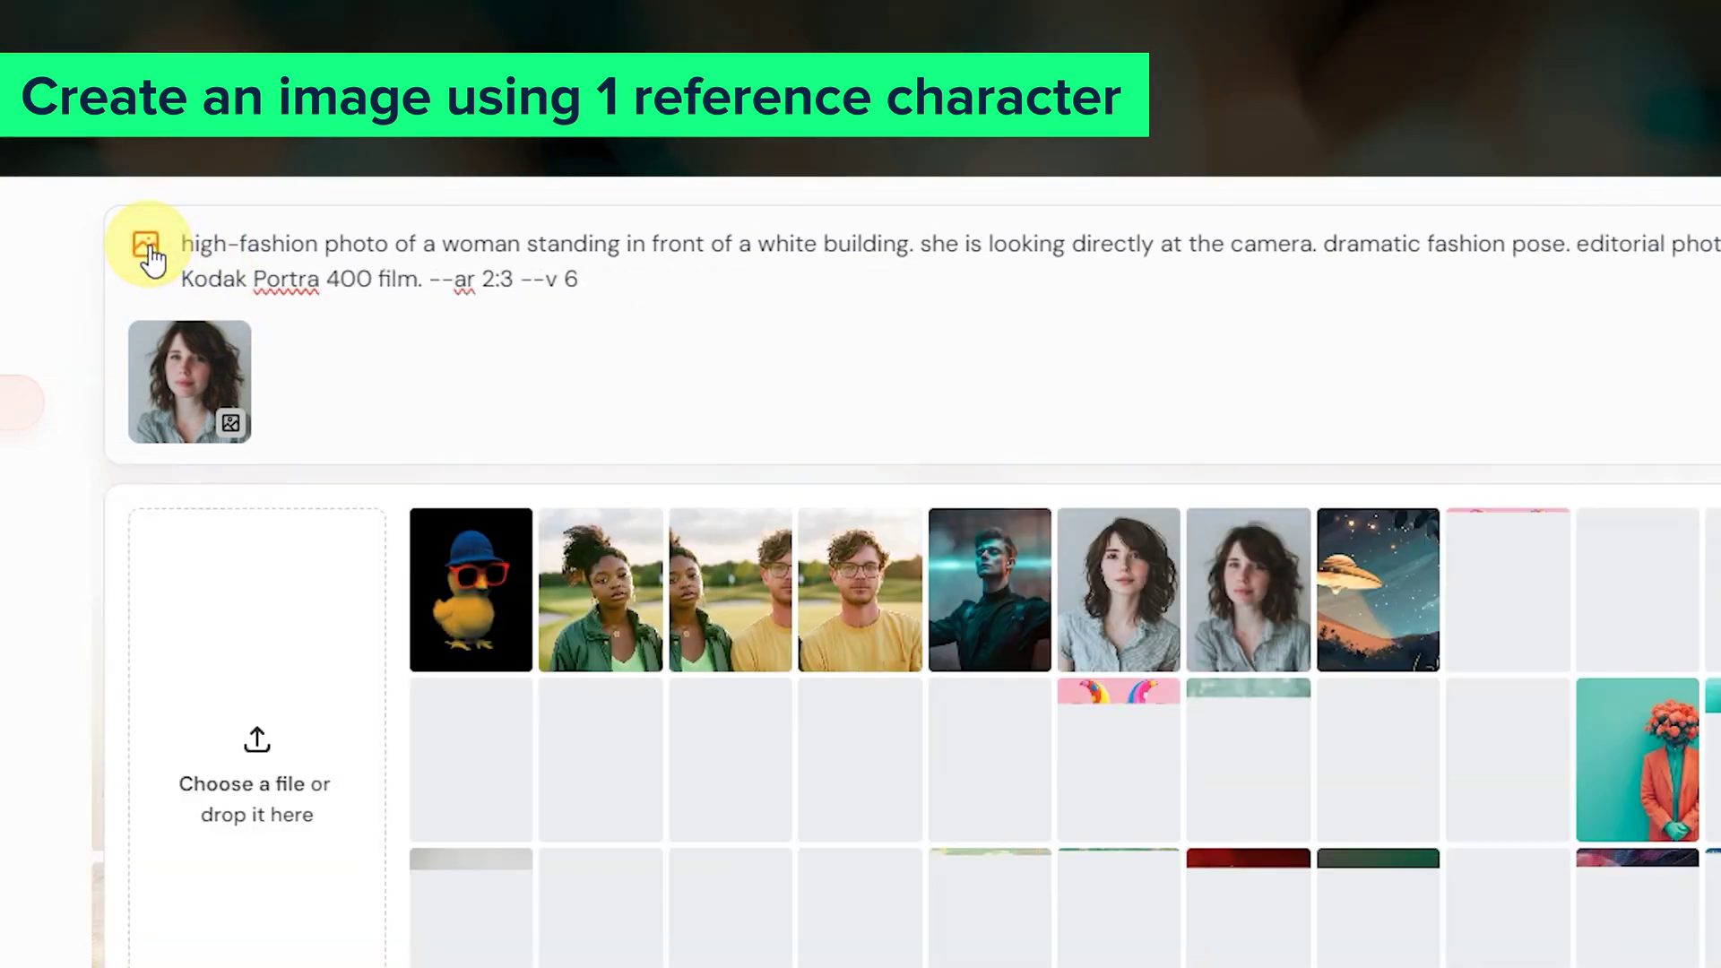
click(148, 249)
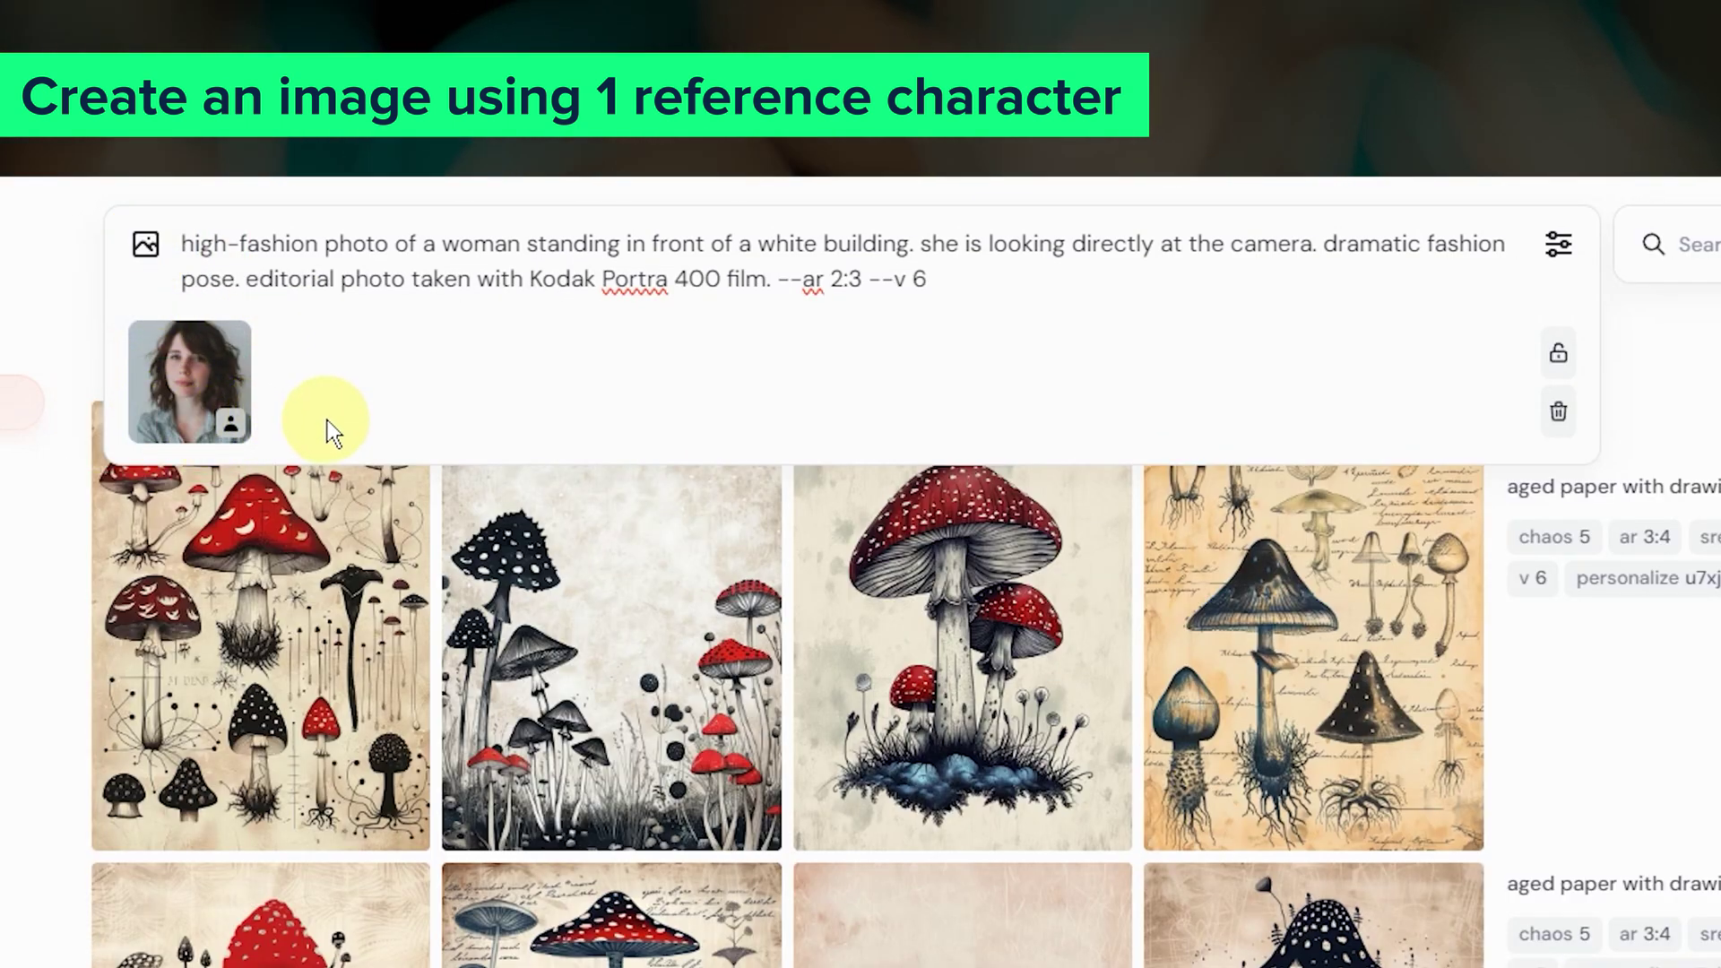
click(224, 341)
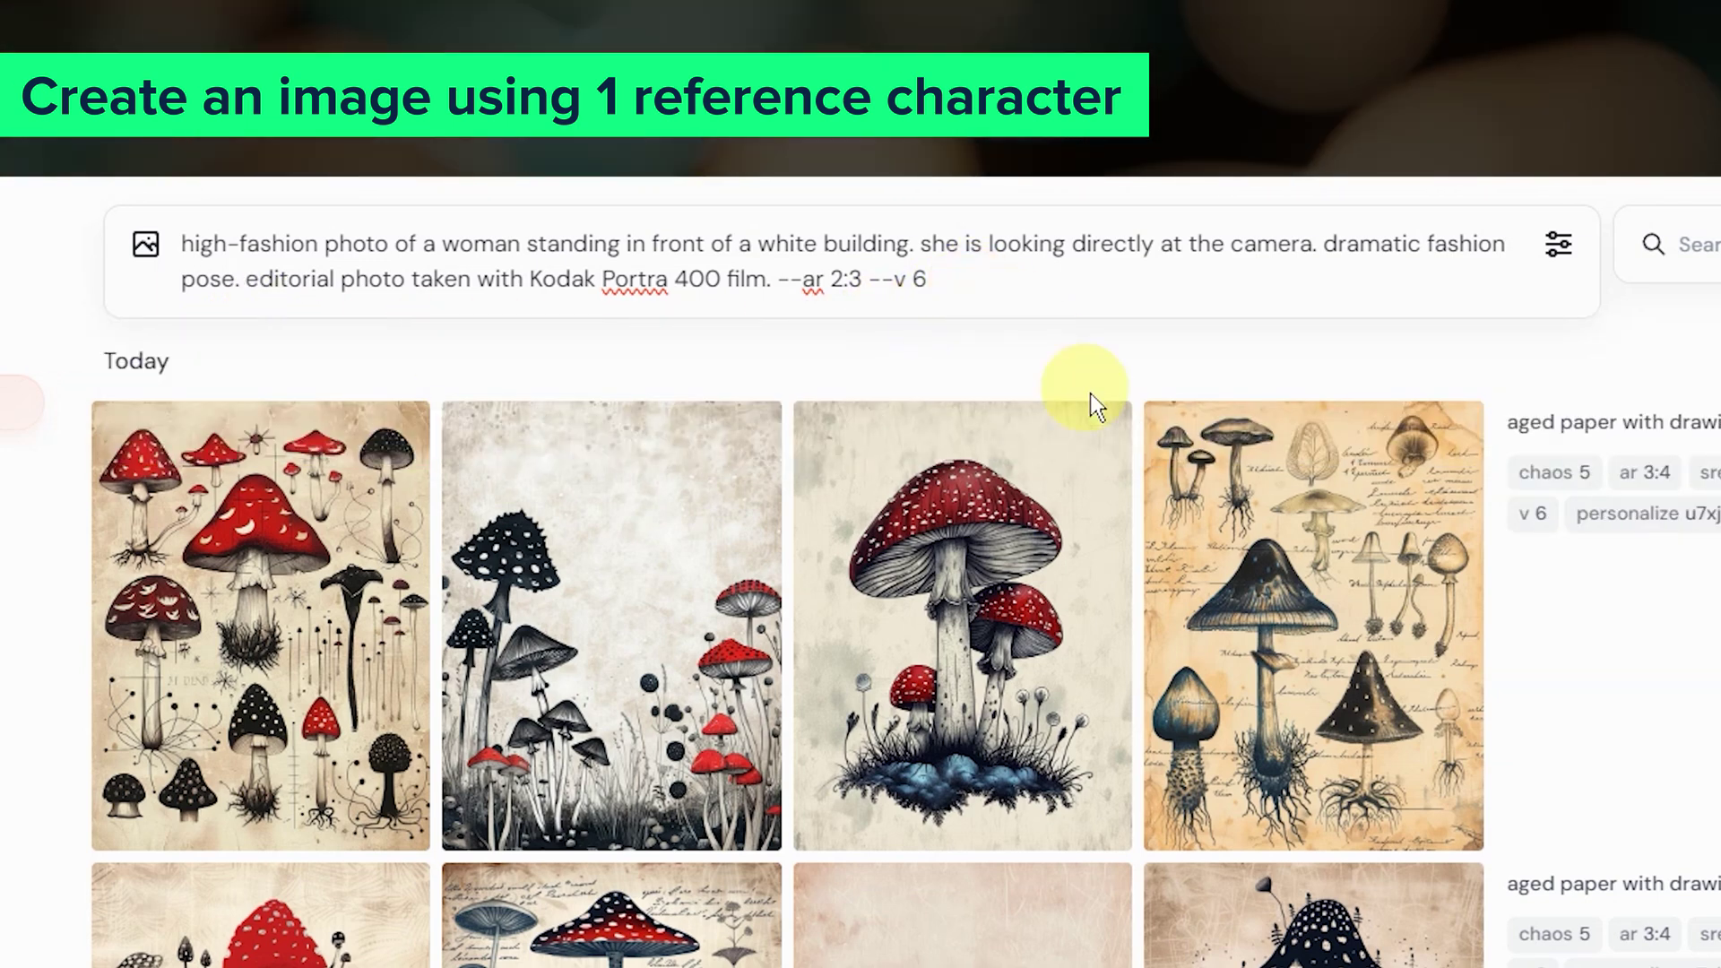
Add --cref with --cw 0 and submit the woman's fashion prompt several times
text(--cref)
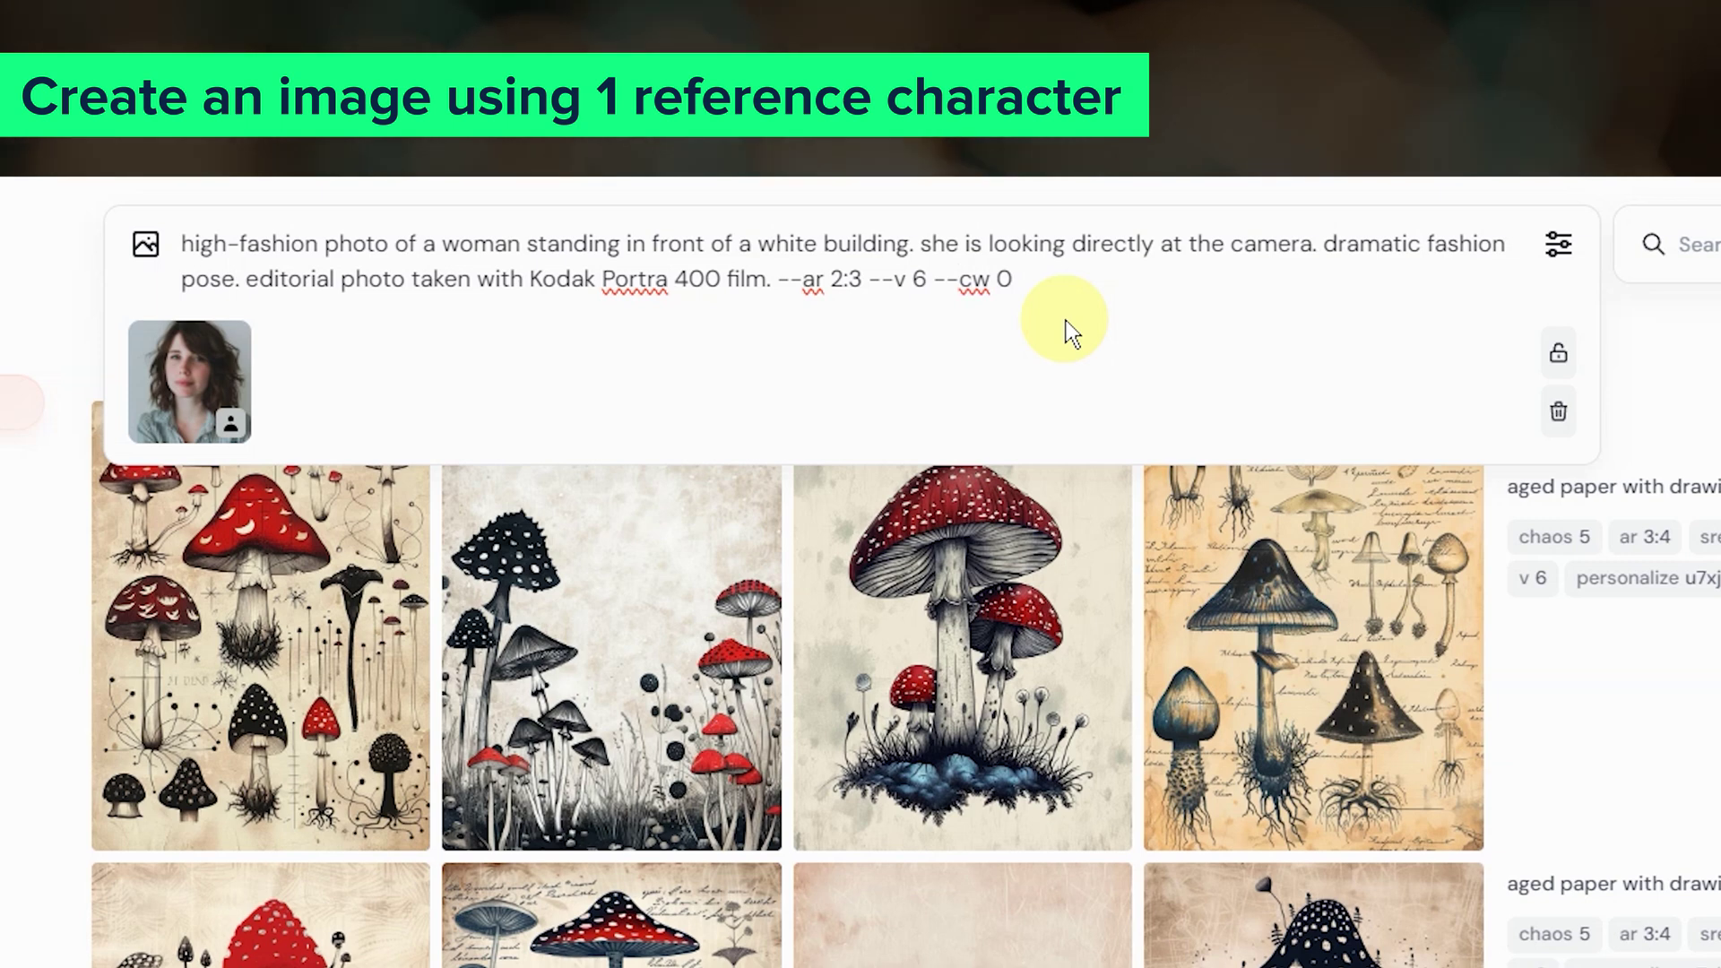
key(Return)
key(Up)
key(Return)
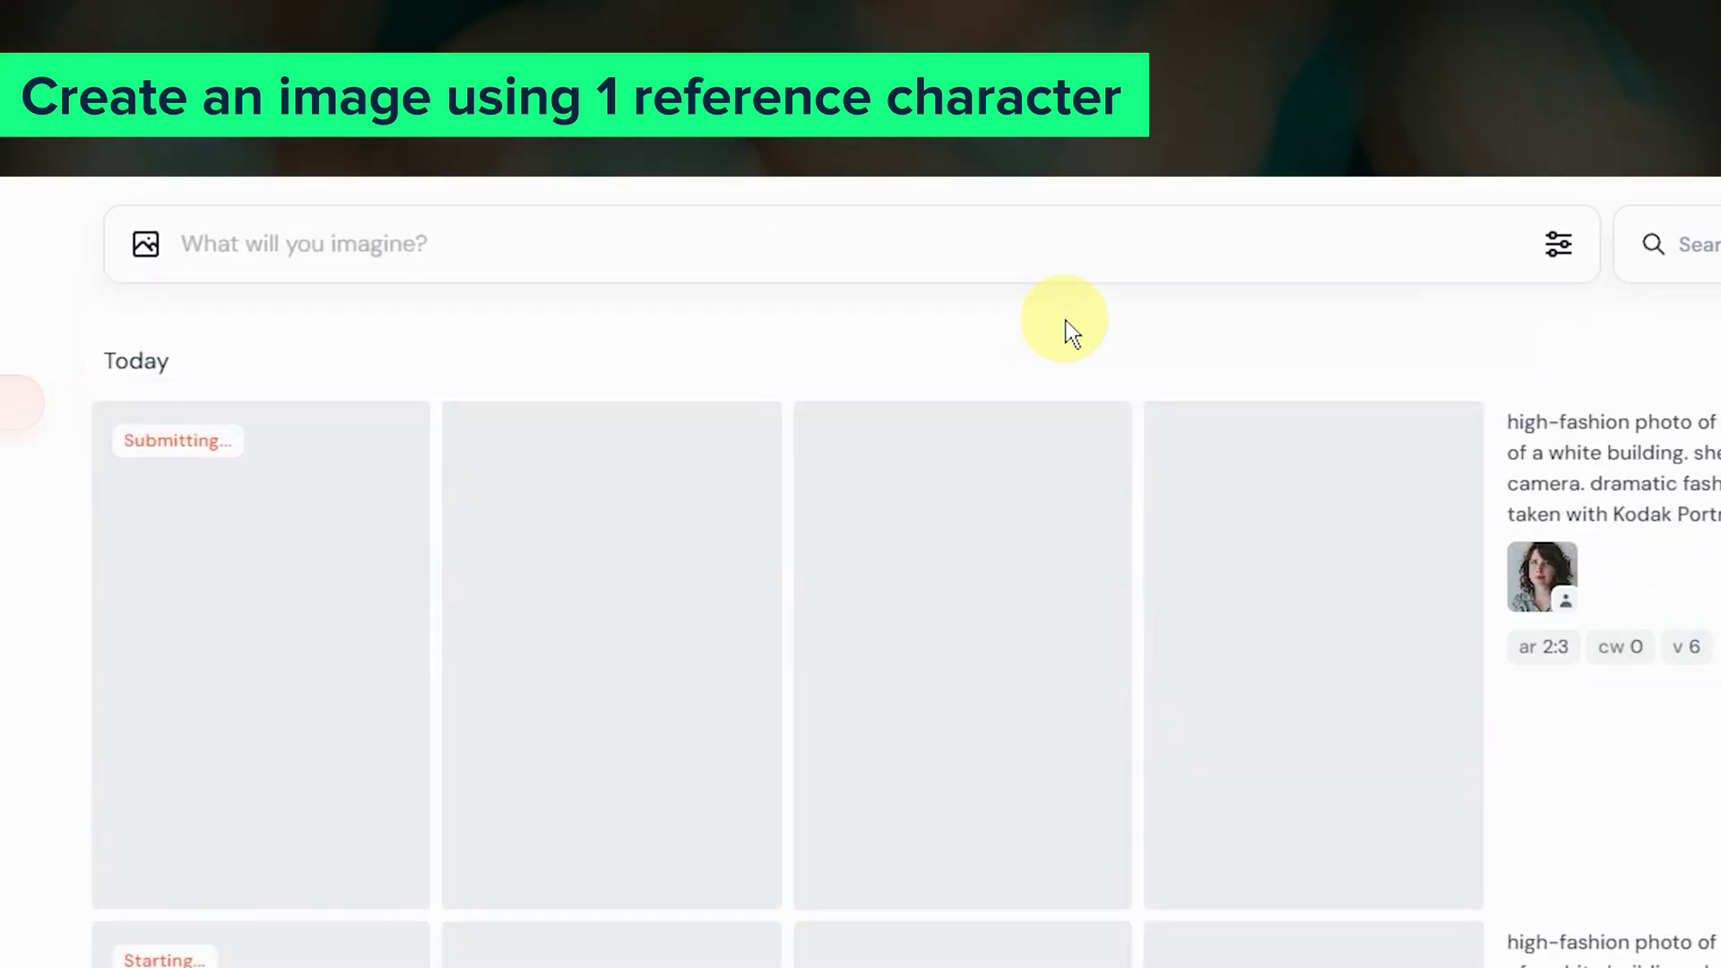
key(Up)
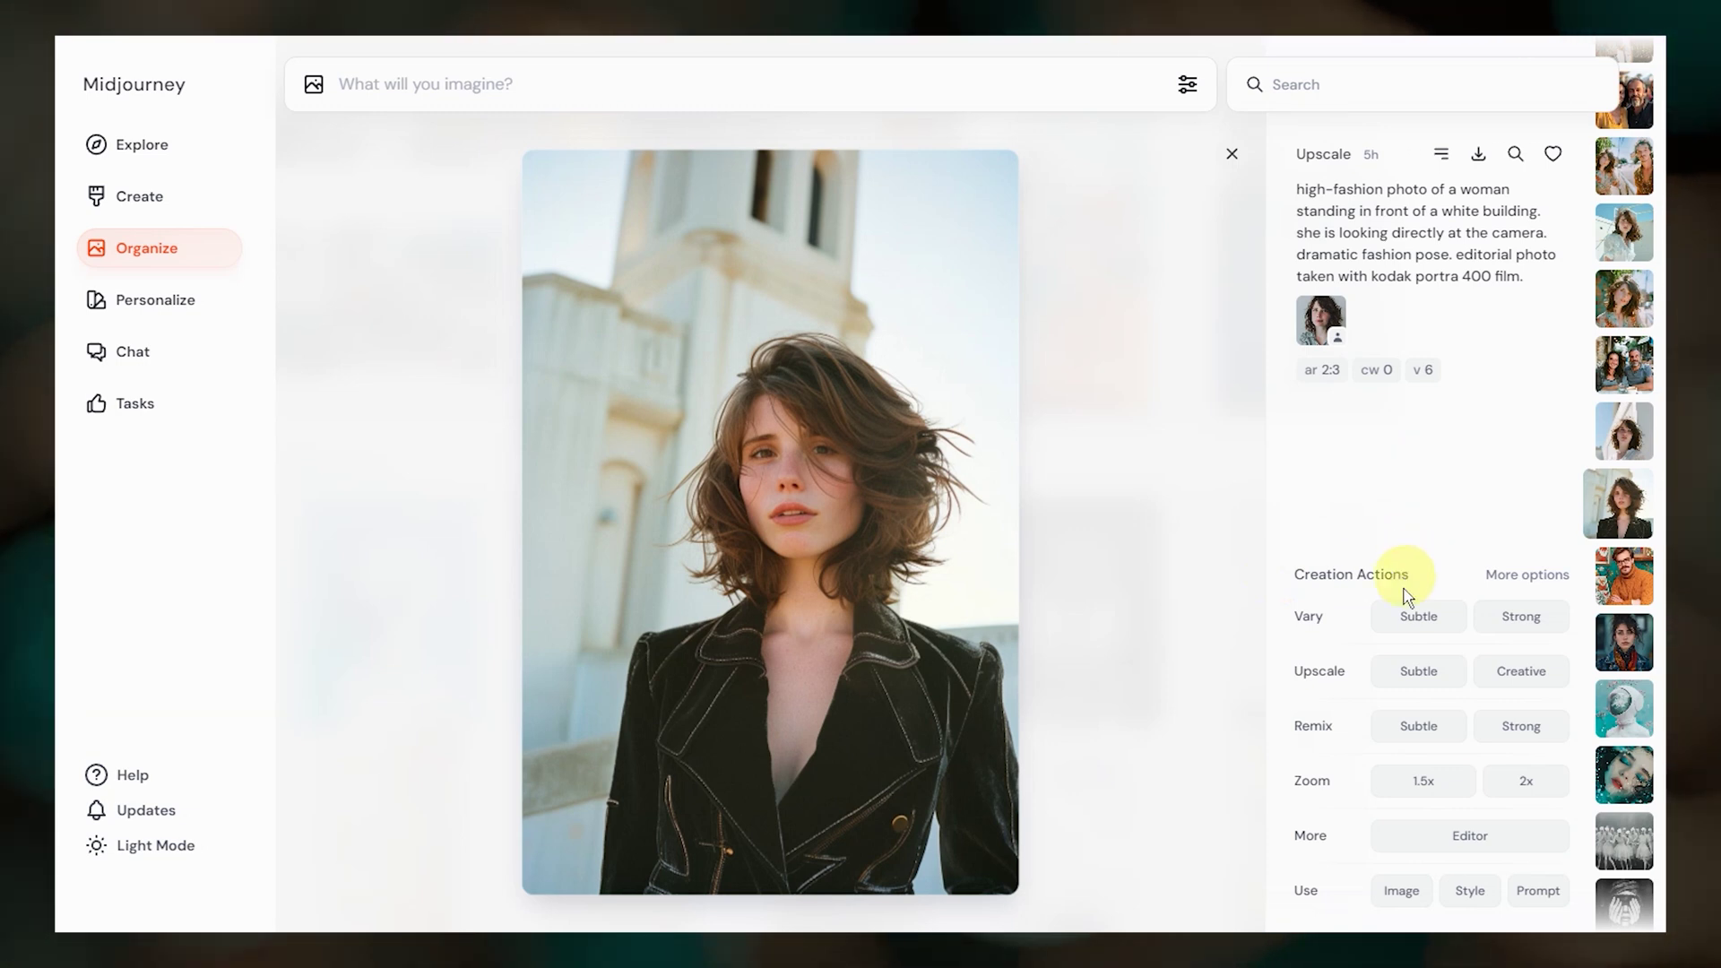
In the editor, try widening the canvas leftward and shrinking and repositioning the photo
click(1531, 842)
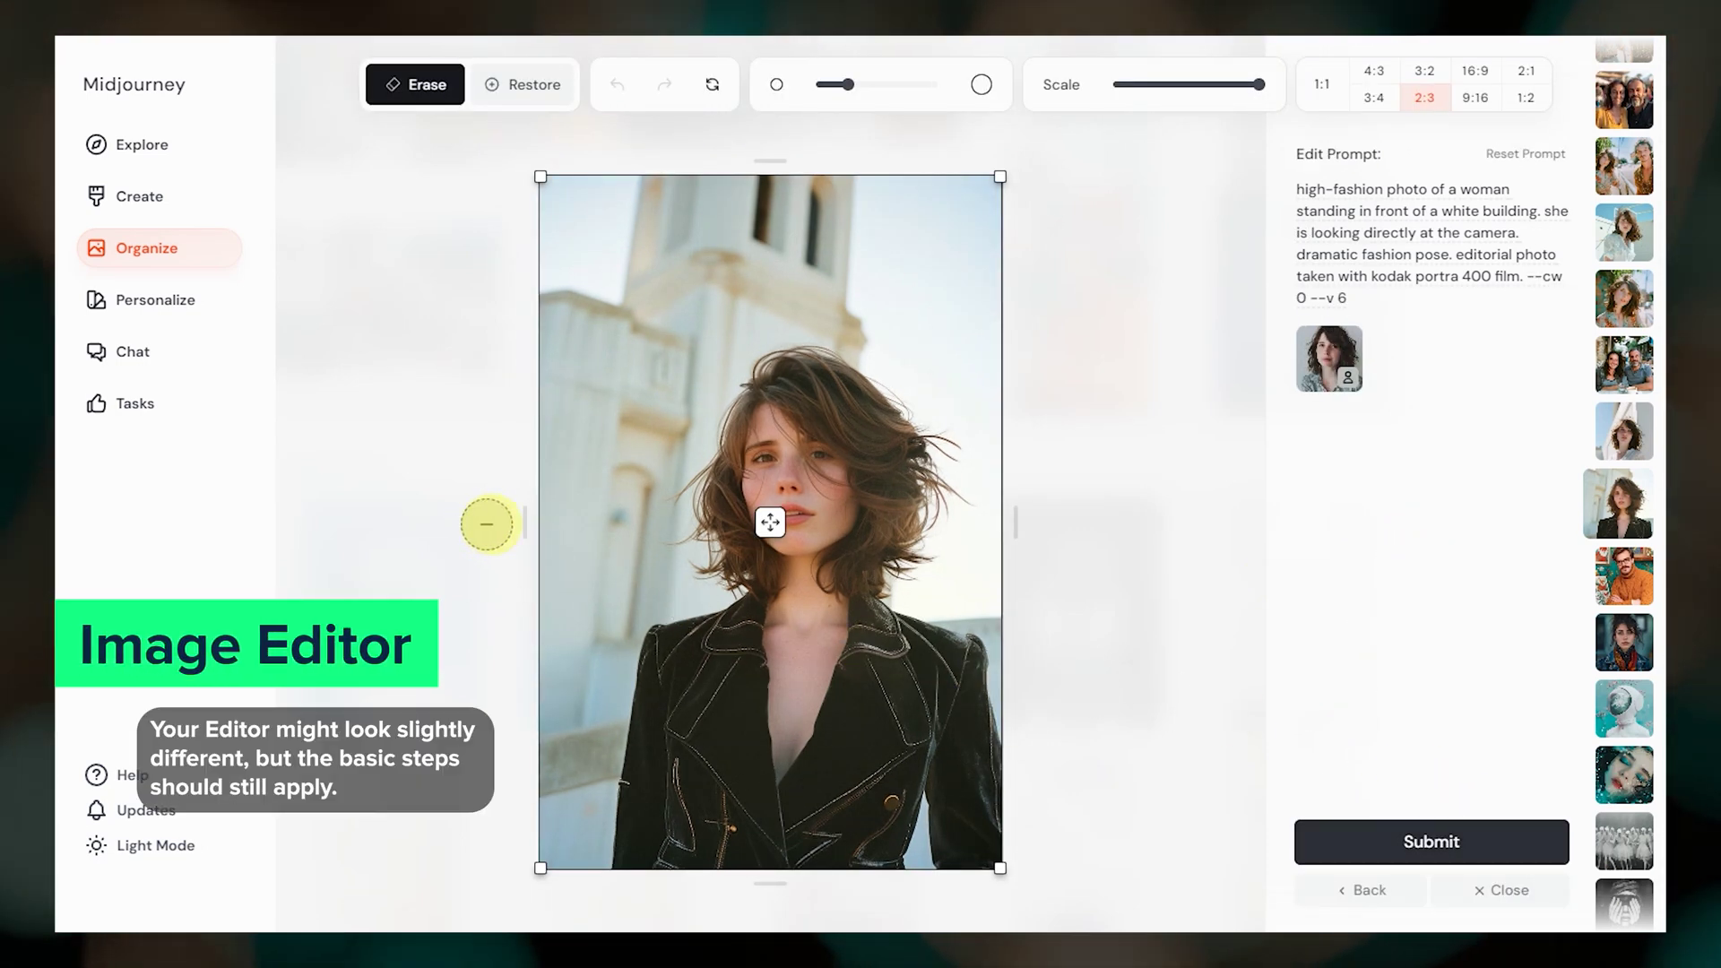
drag(522, 522, 304, 491)
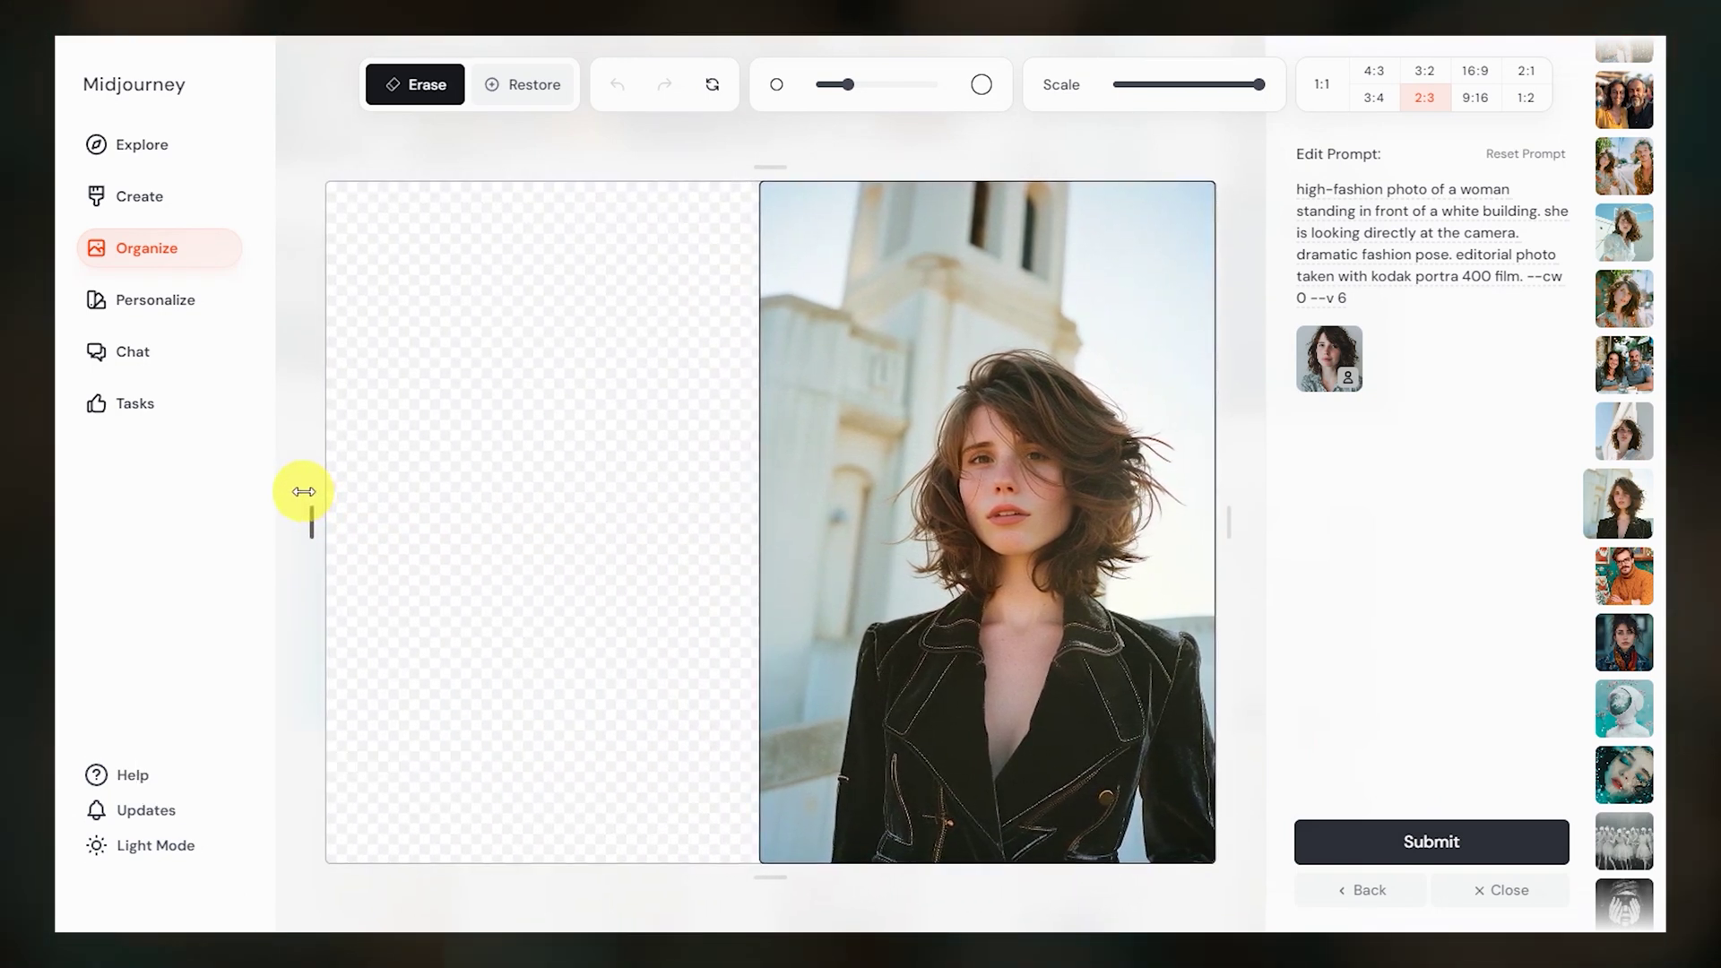
drag(304, 491, 300, 500)
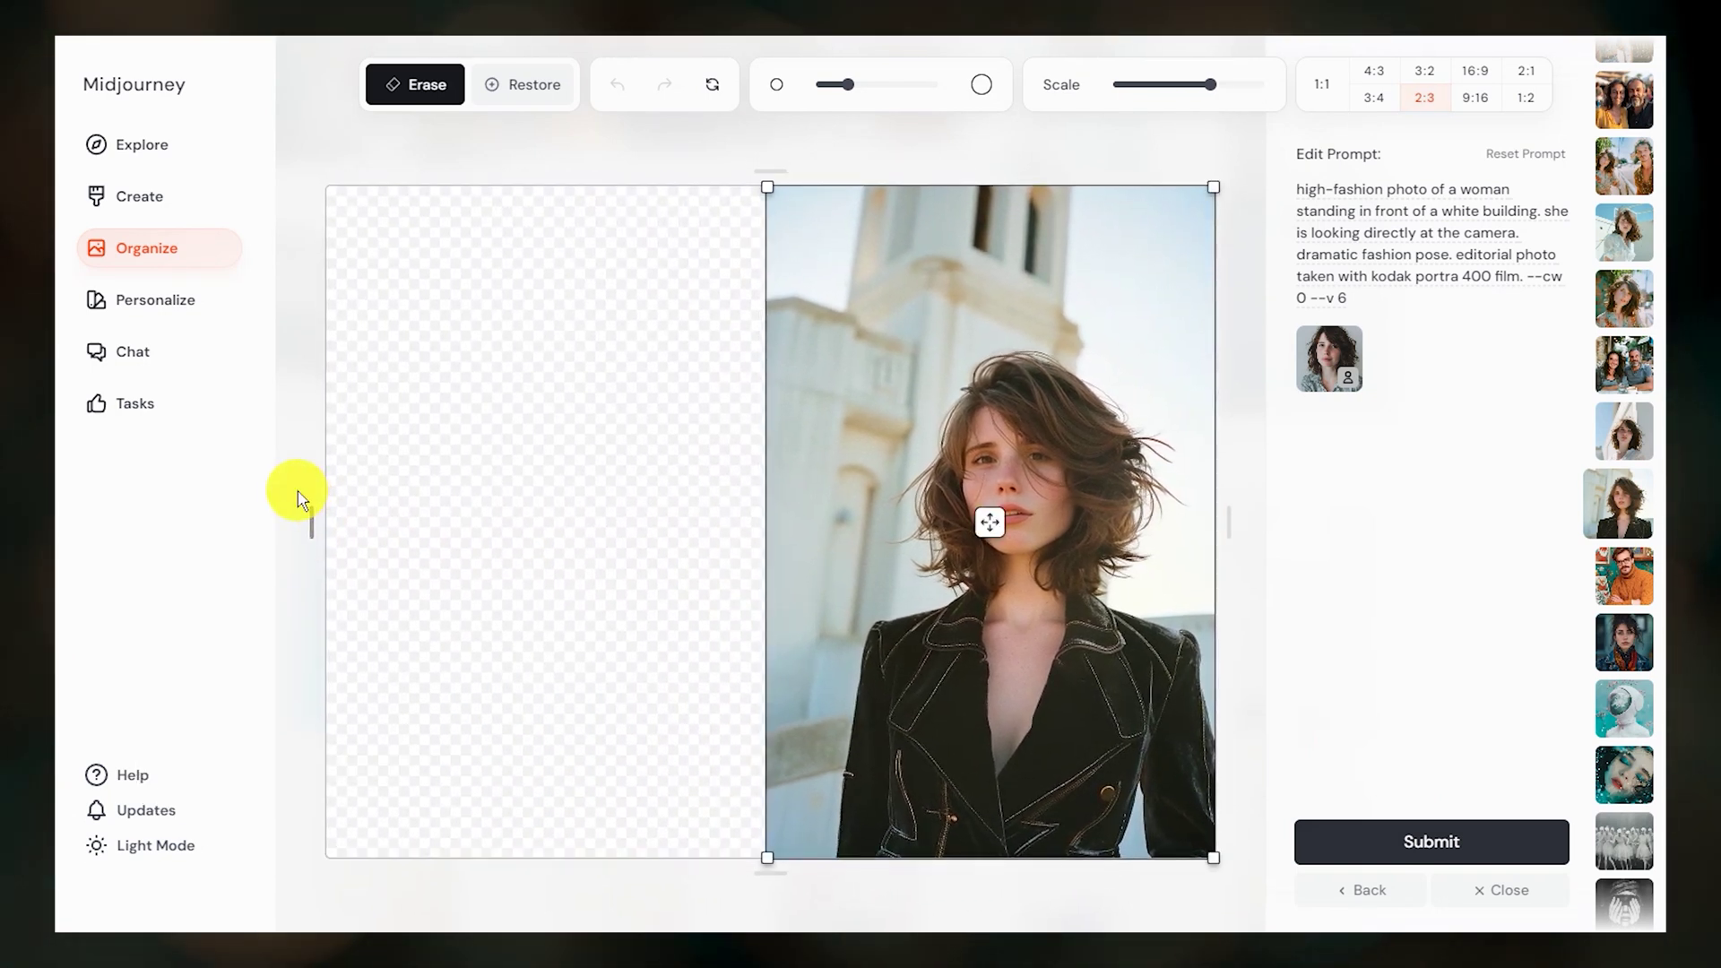
drag(1211, 87, 1193, 84)
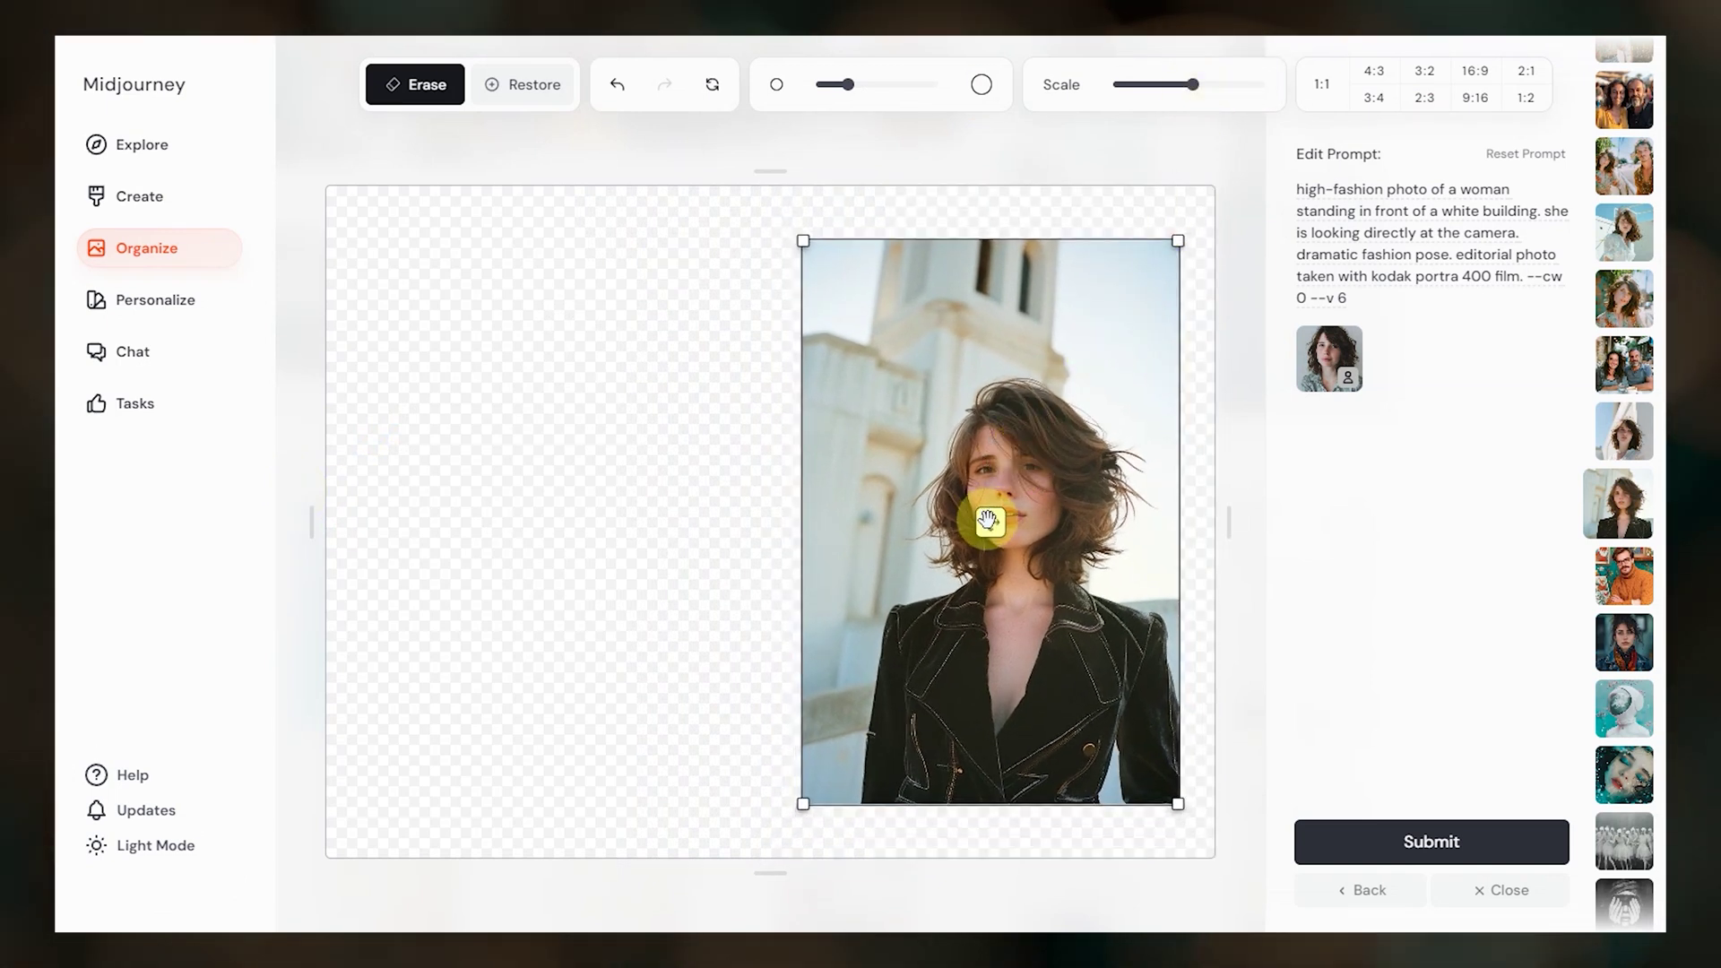
drag(990, 522, 958, 461)
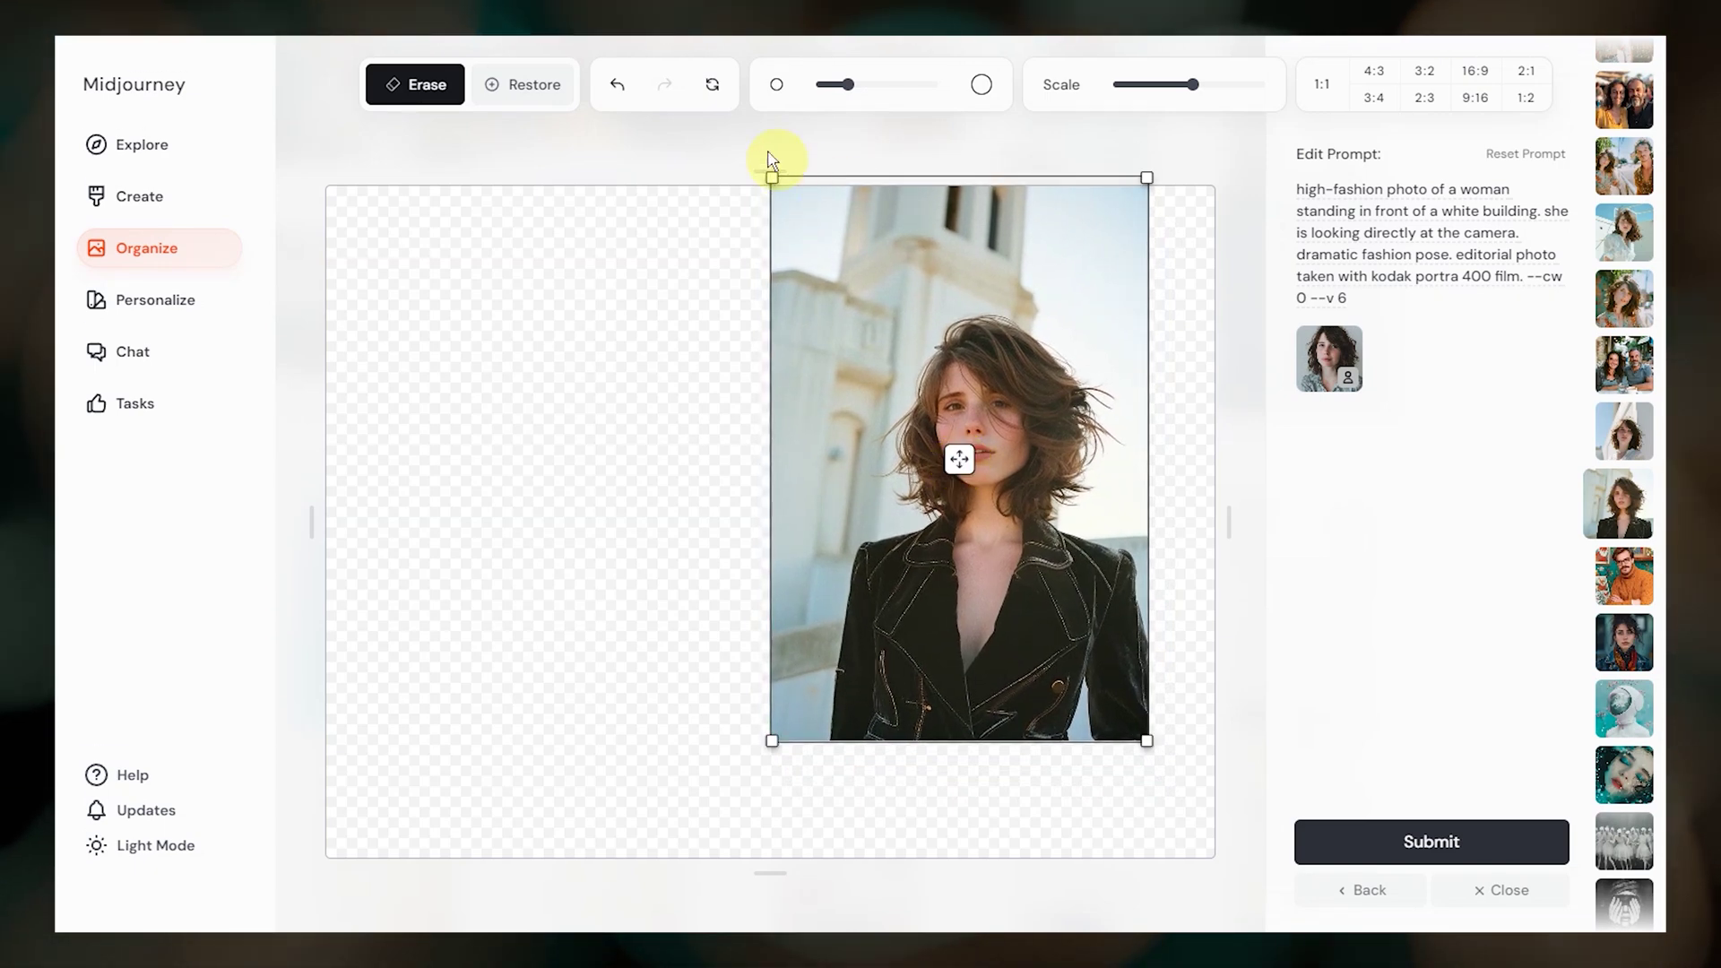
Reset, widen the canvas left, scale the photo to about 70% and place it on the right
click(712, 84)
drag(1259, 84, 1203, 85)
drag(770, 521, 882, 457)
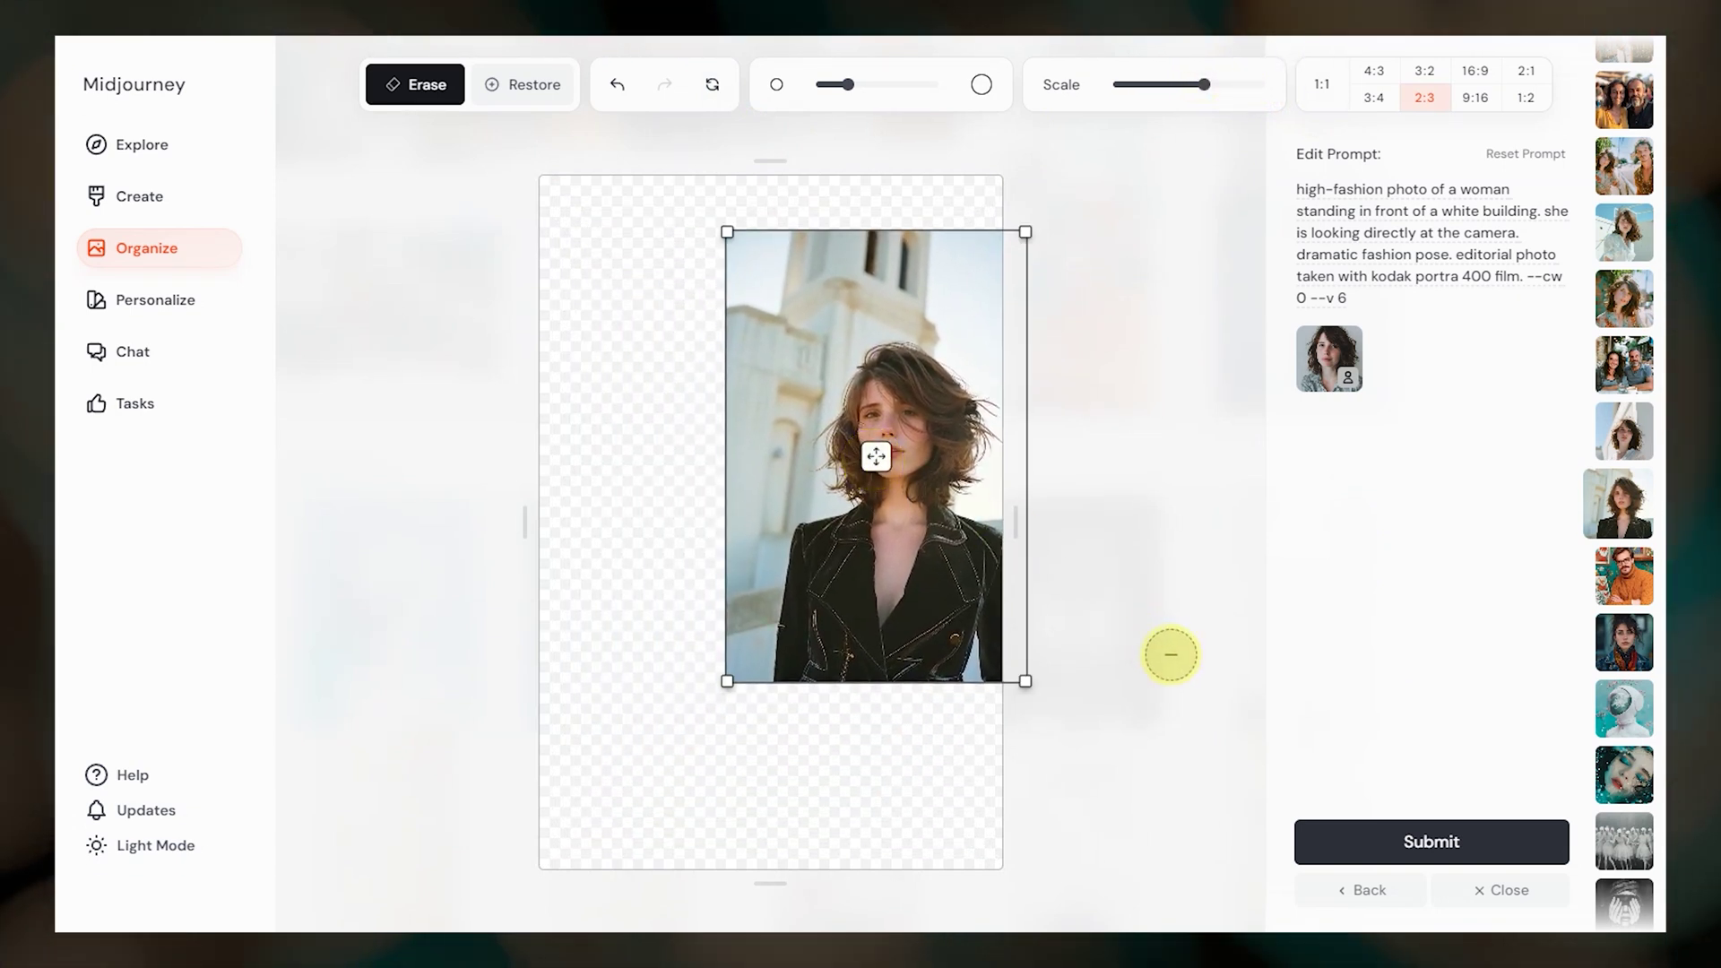
click(711, 85)
drag(526, 519, 269, 510)
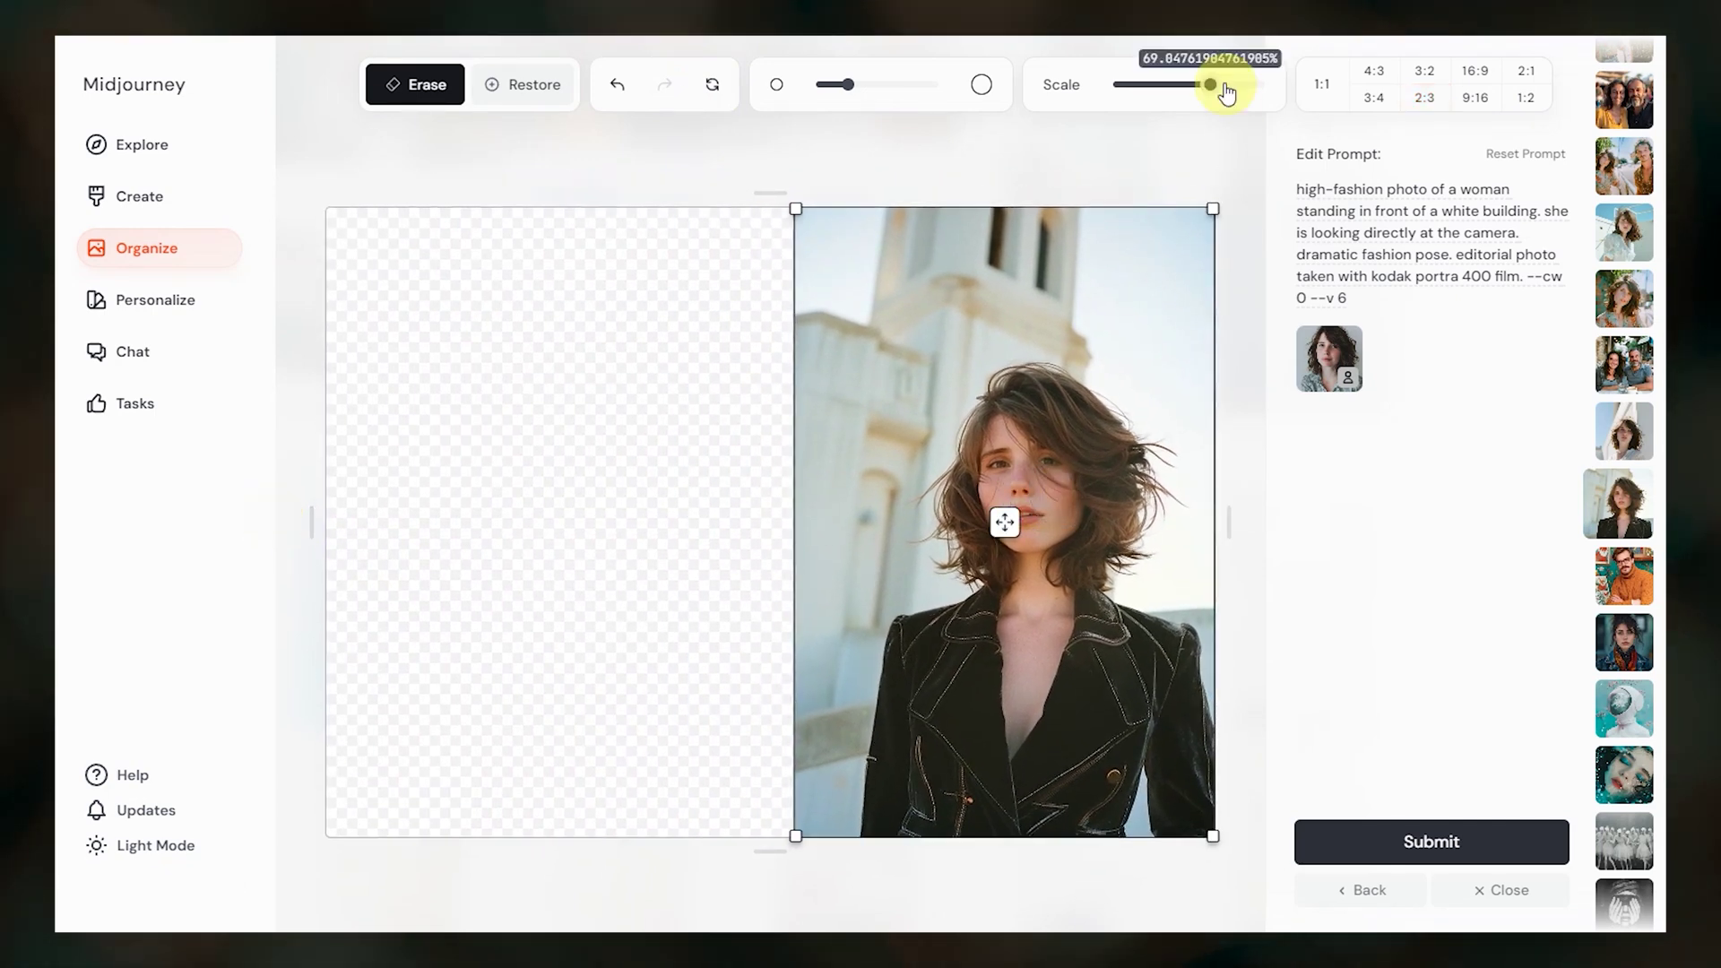
click(1199, 84)
drag(1004, 522, 976, 469)
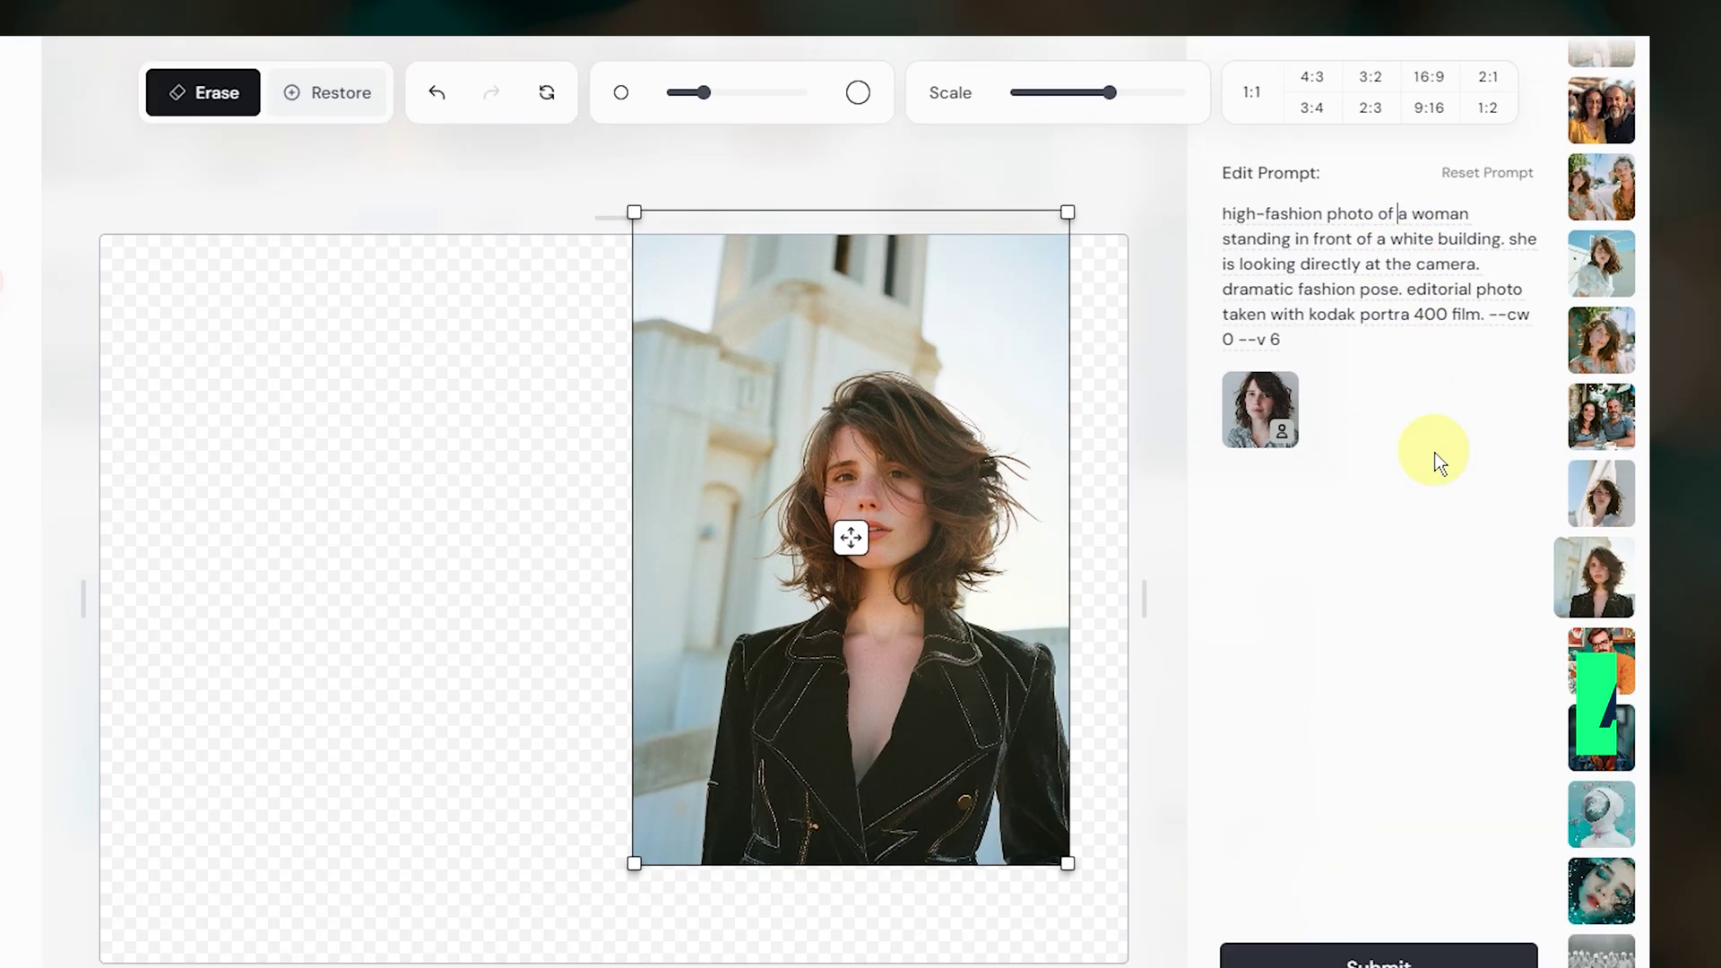
Reword the edit prompt for two people, add the man's photo as character reference, and submit
text(two )
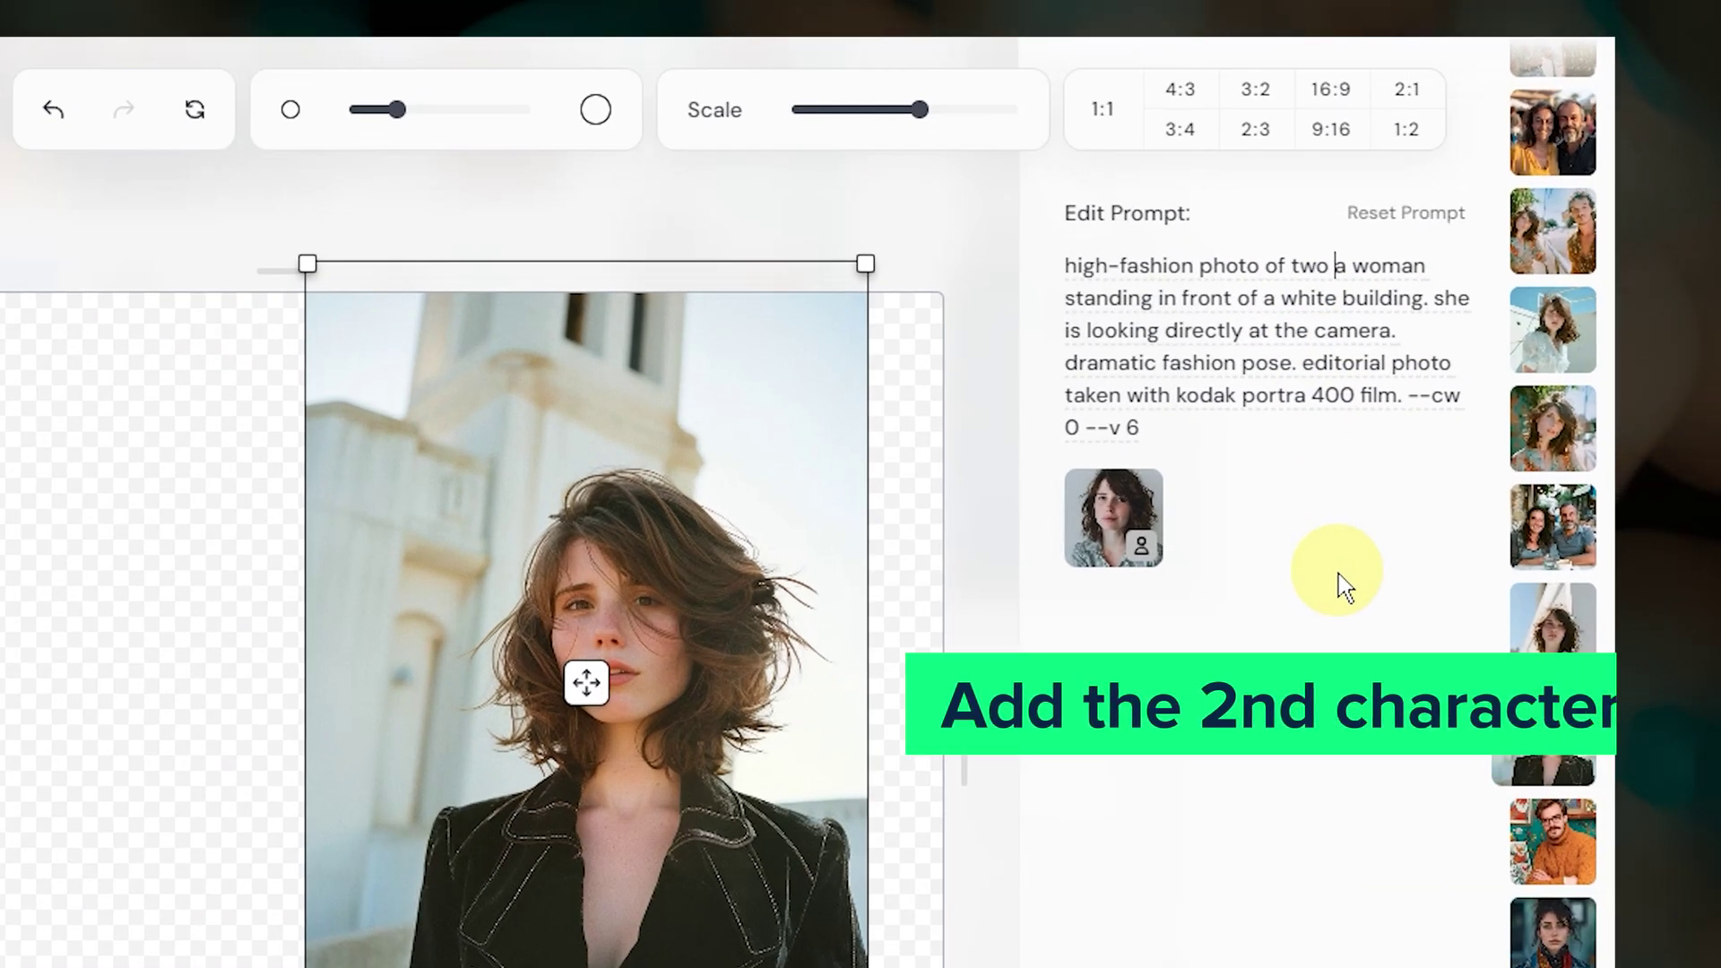
text(people)
key(Delete)
key(Delete)
key(Delete)
text(.)
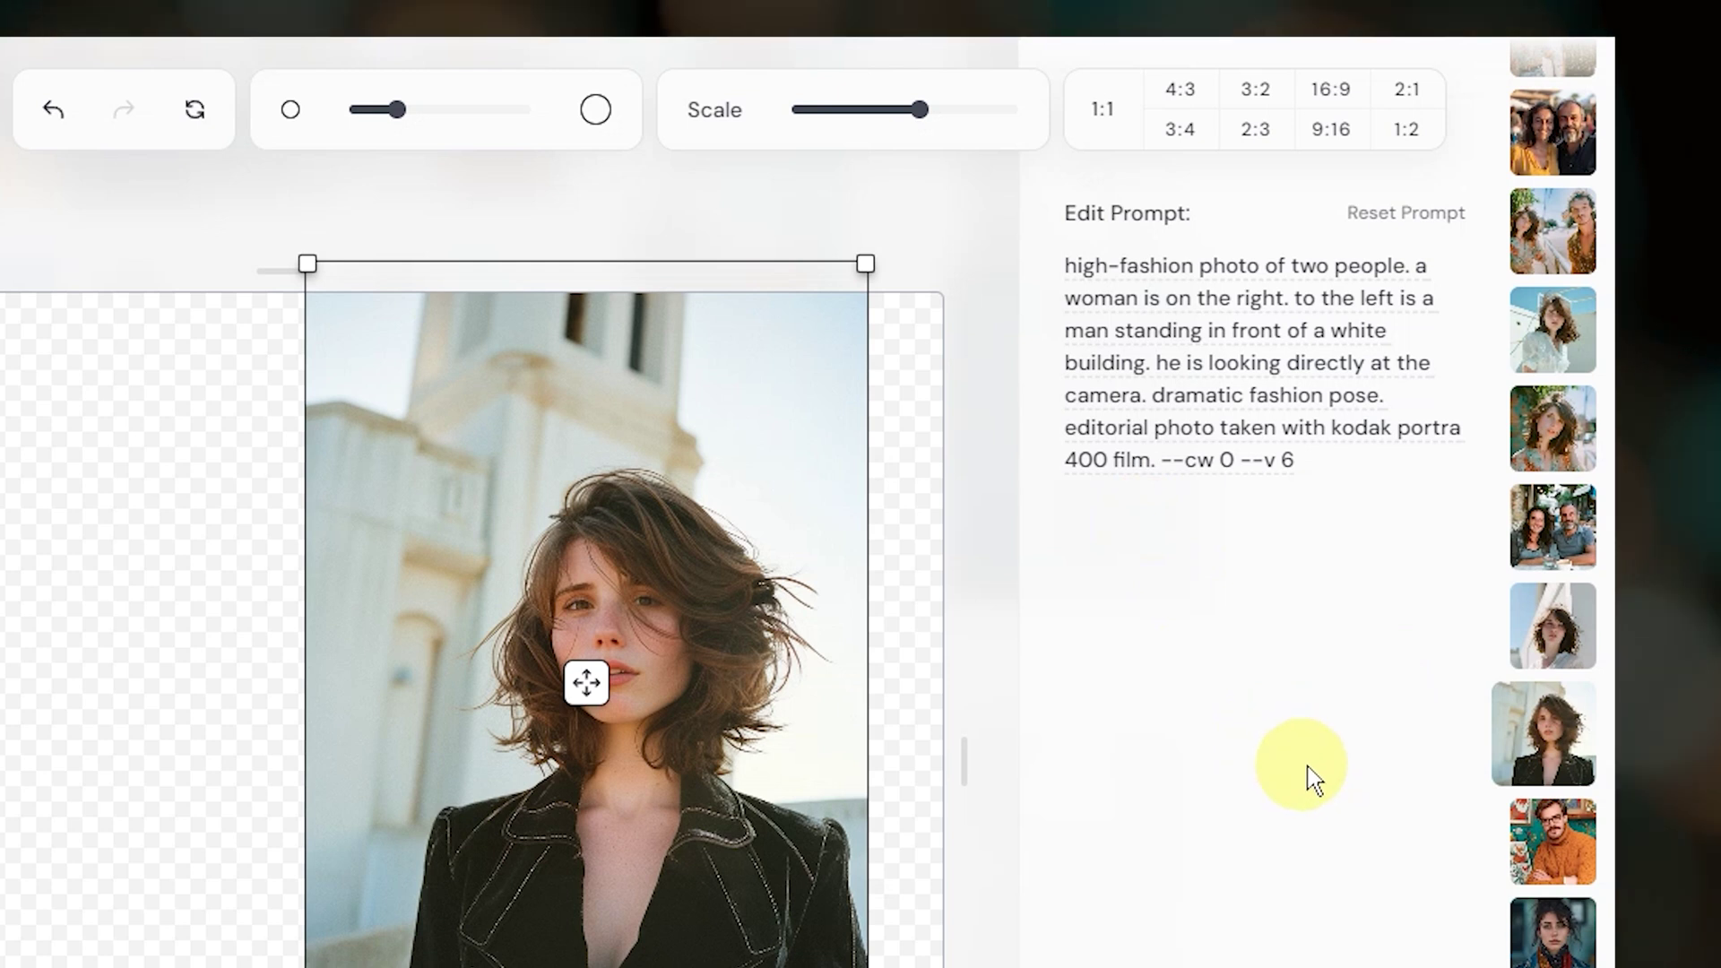
drag(1720, 628, 1141, 513)
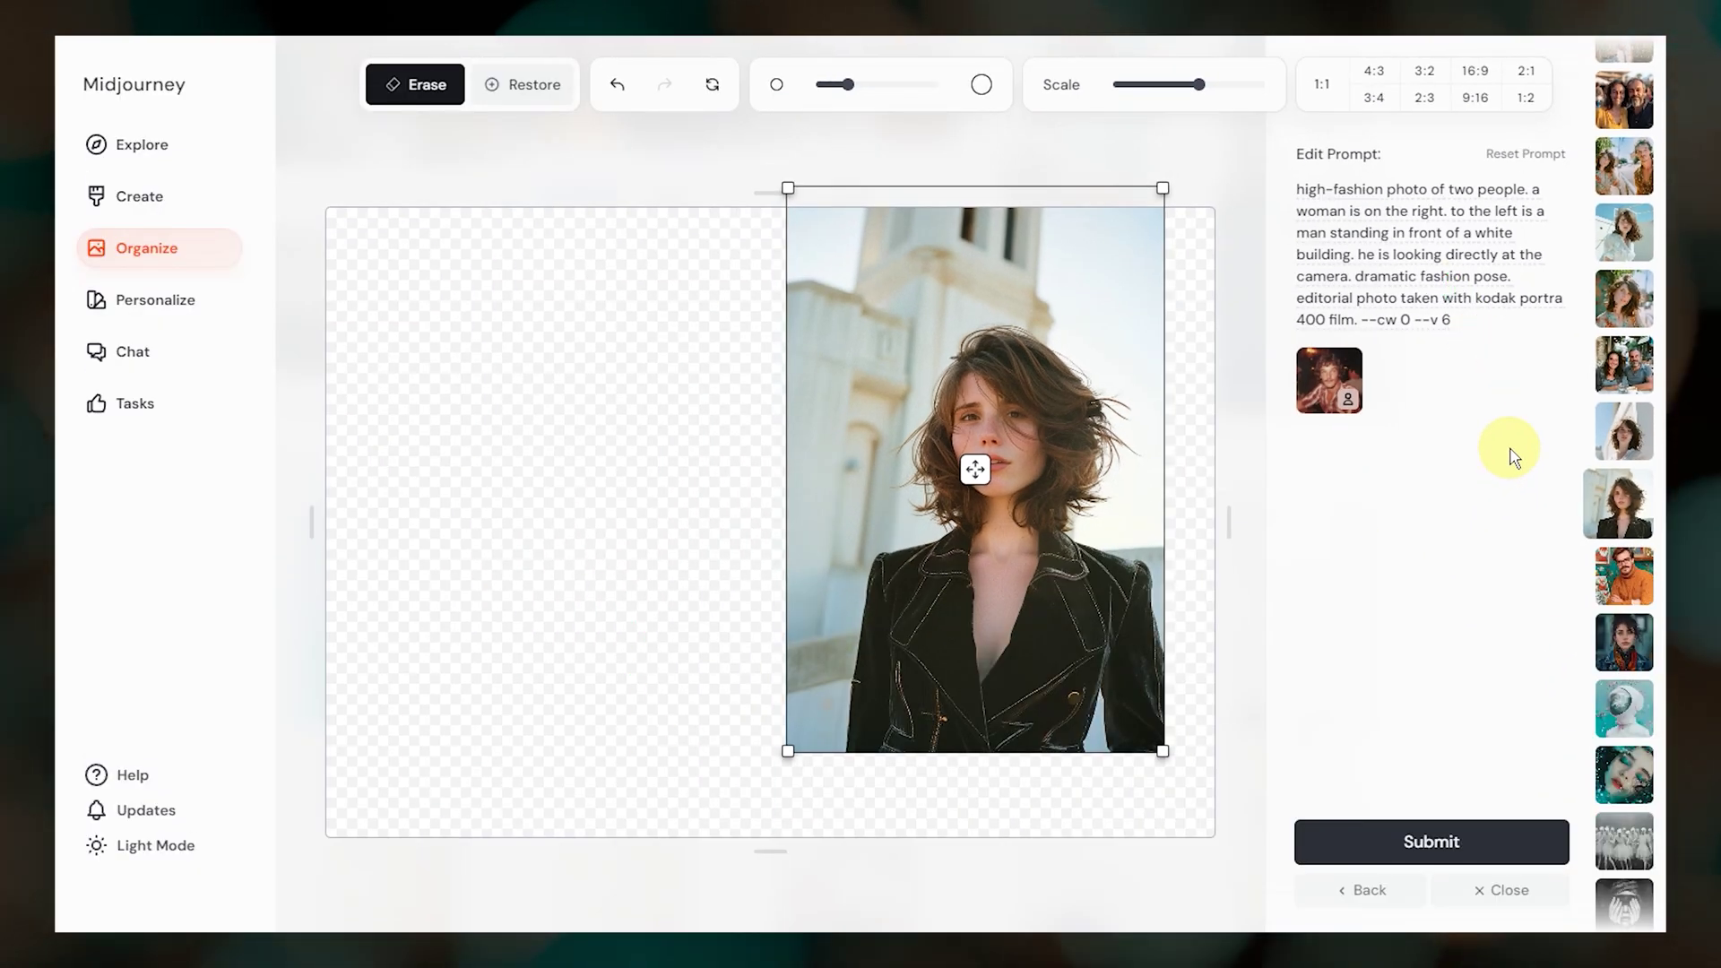
click(1450, 842)
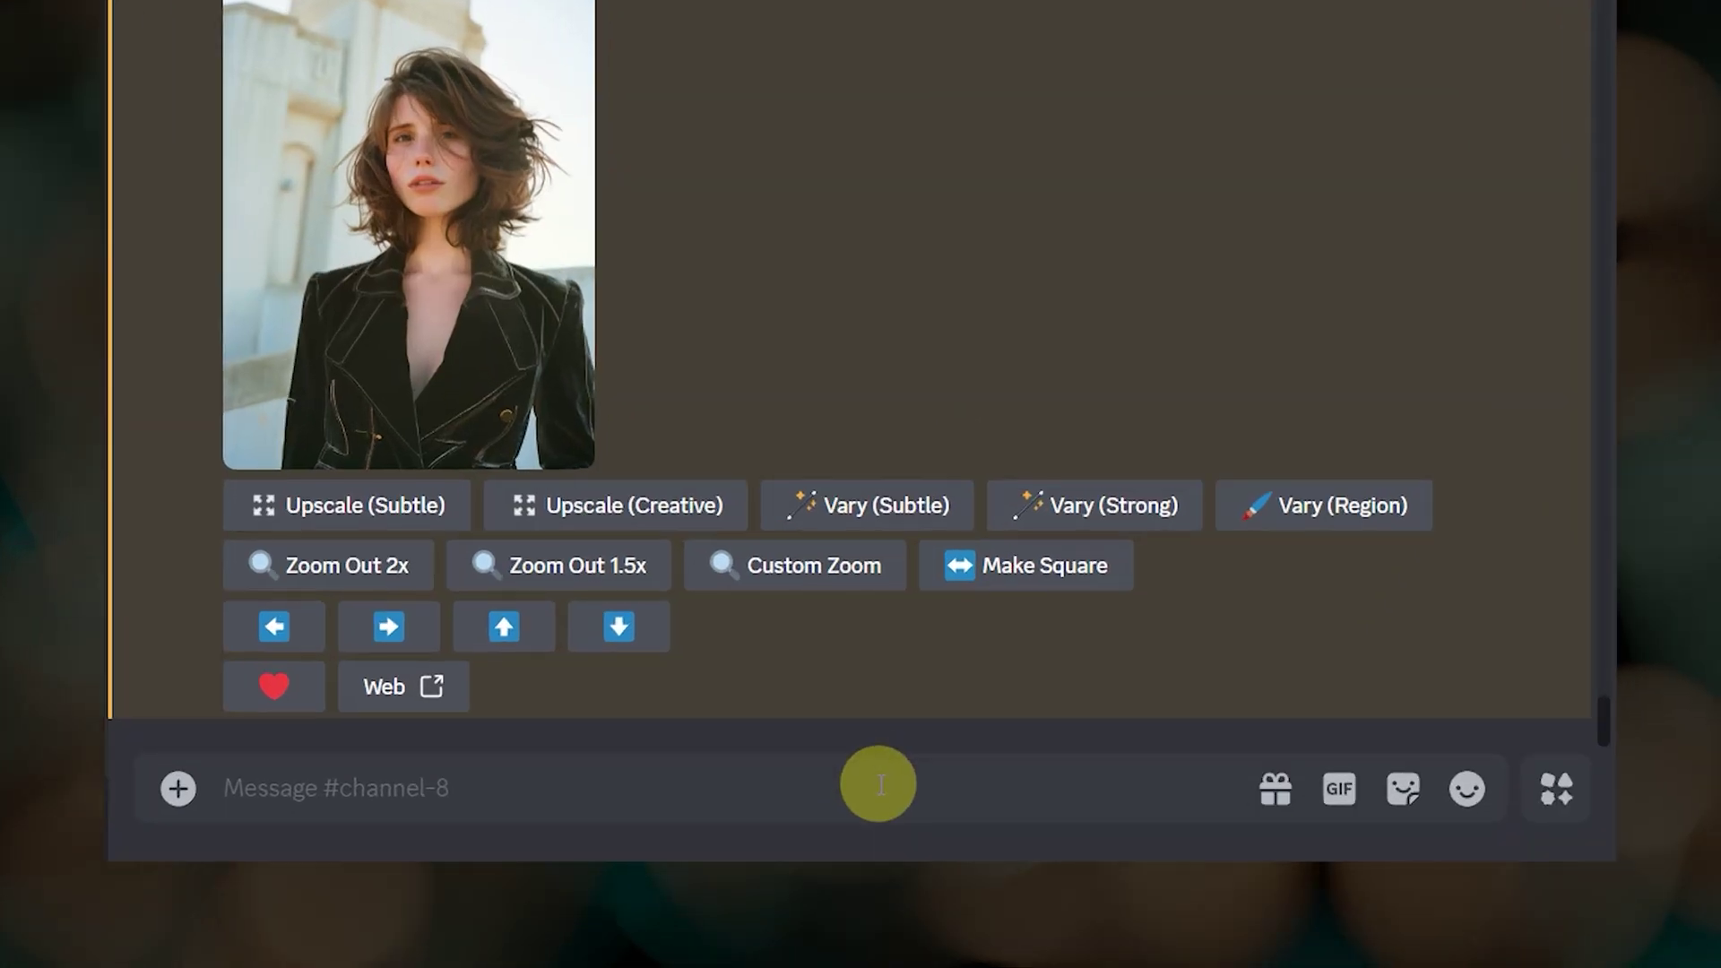
click(878, 867)
text(/settings)
key(Return)
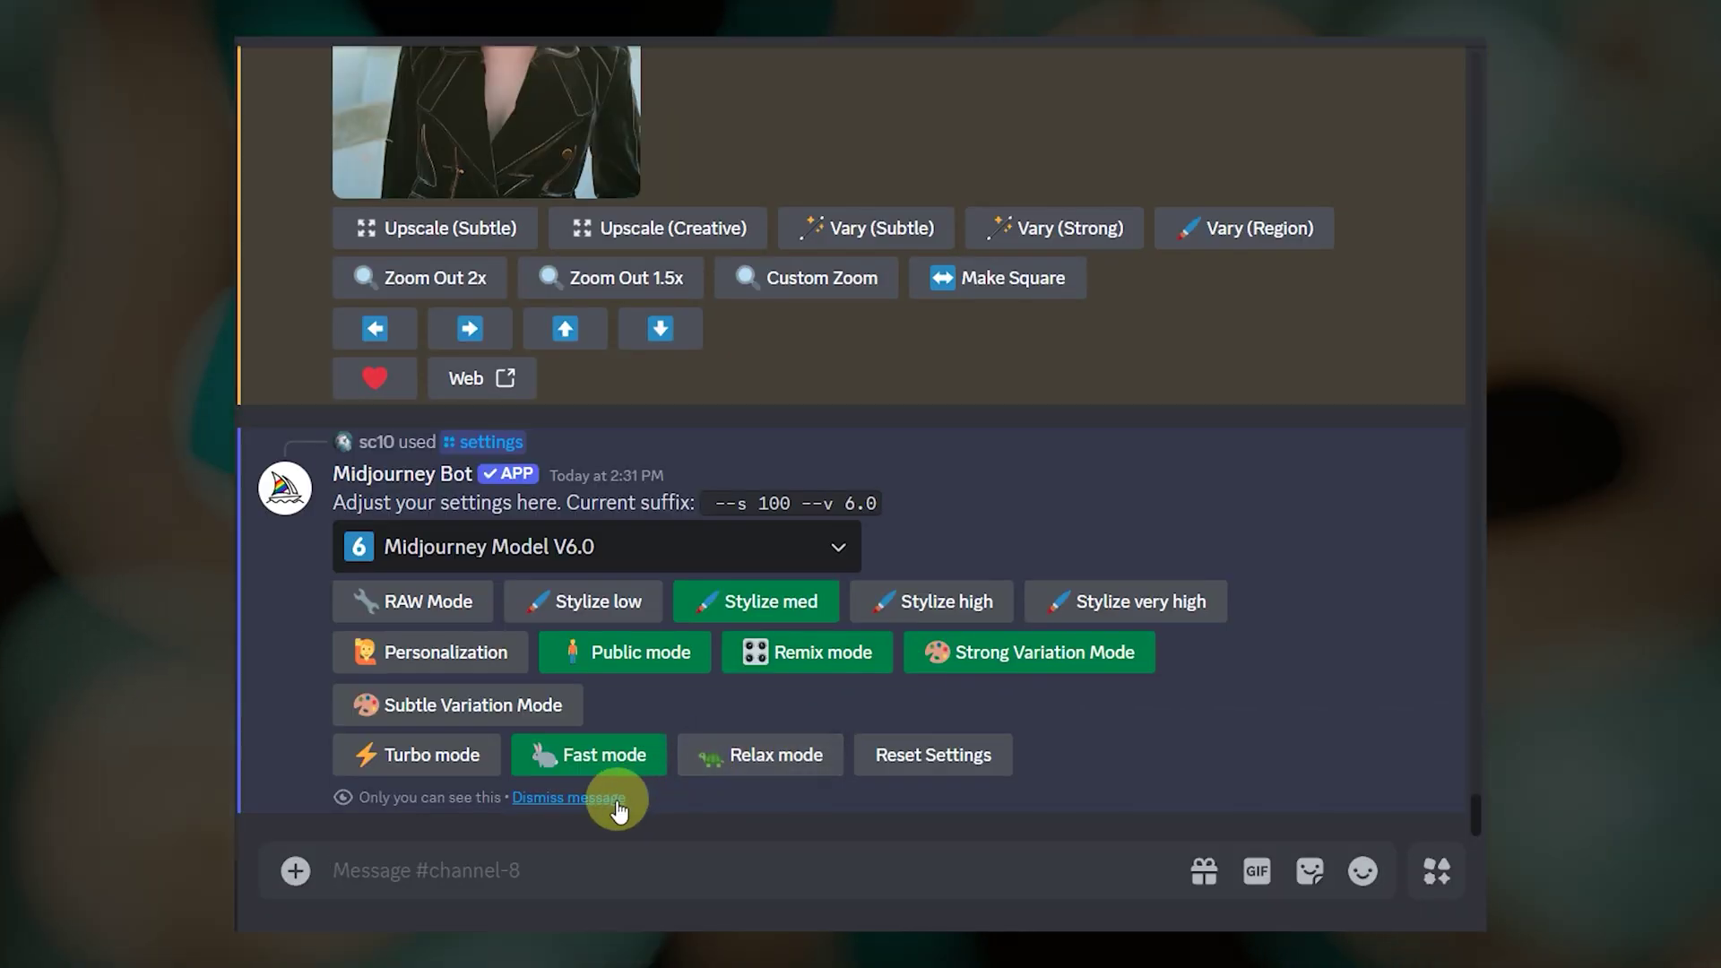
click(565, 700)
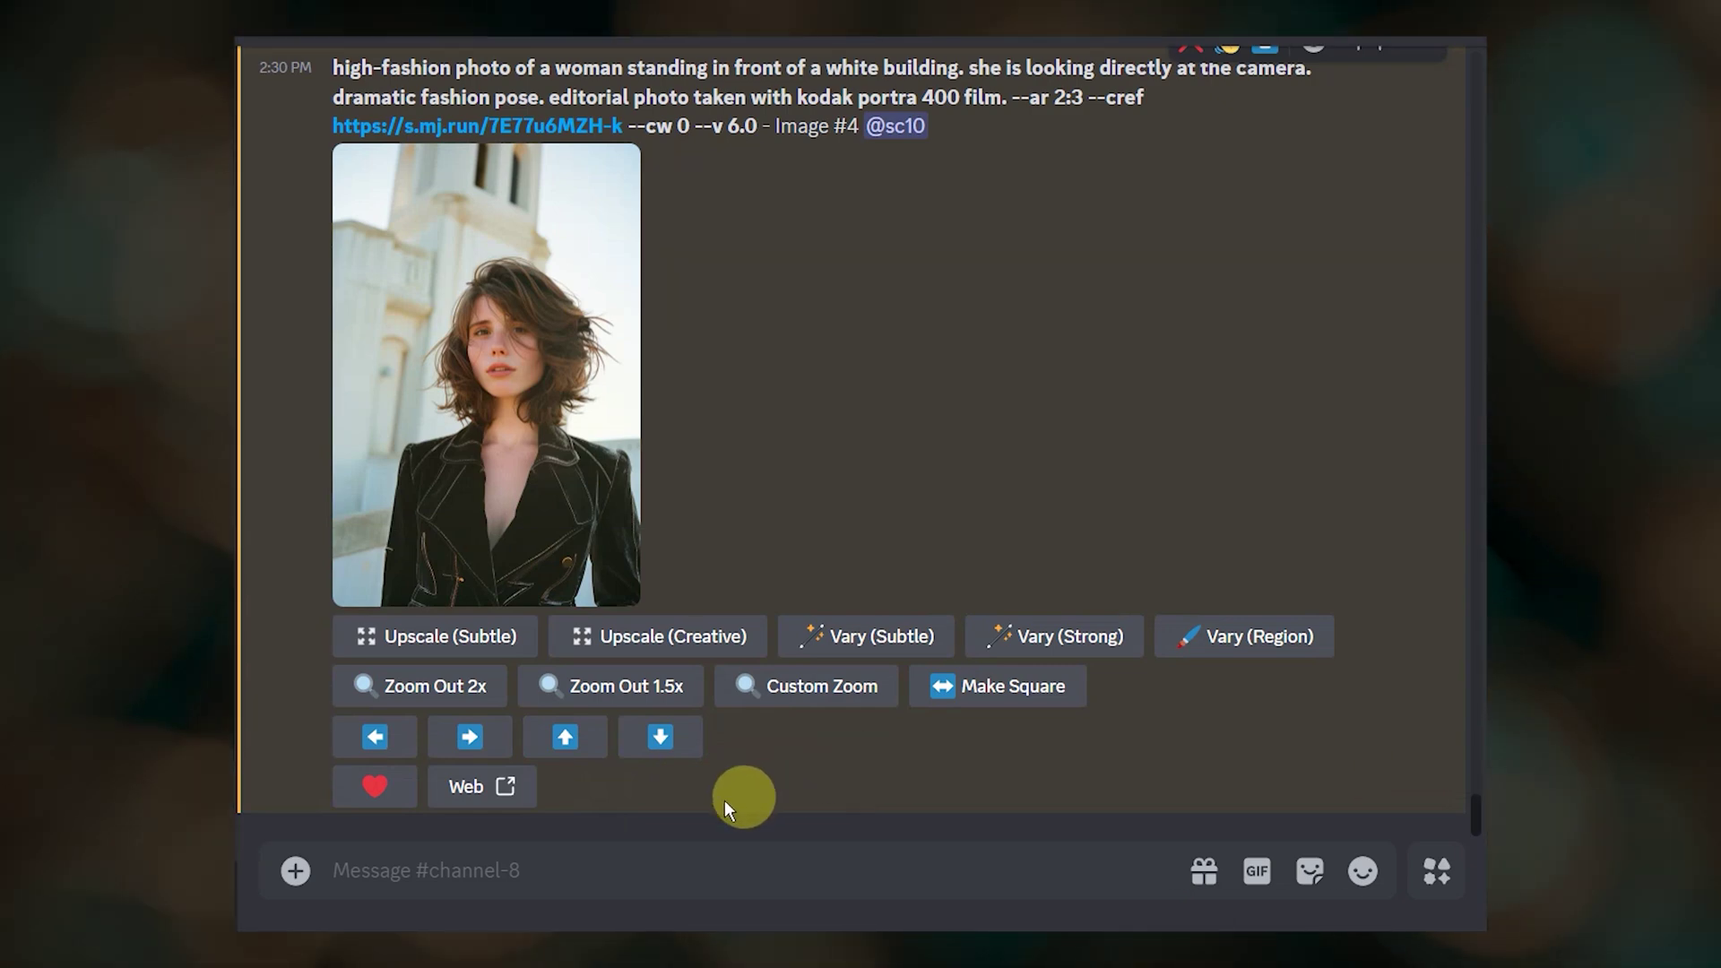
Pan left with a prompt placing a man left of the woman, using his --cref link
click(374, 737)
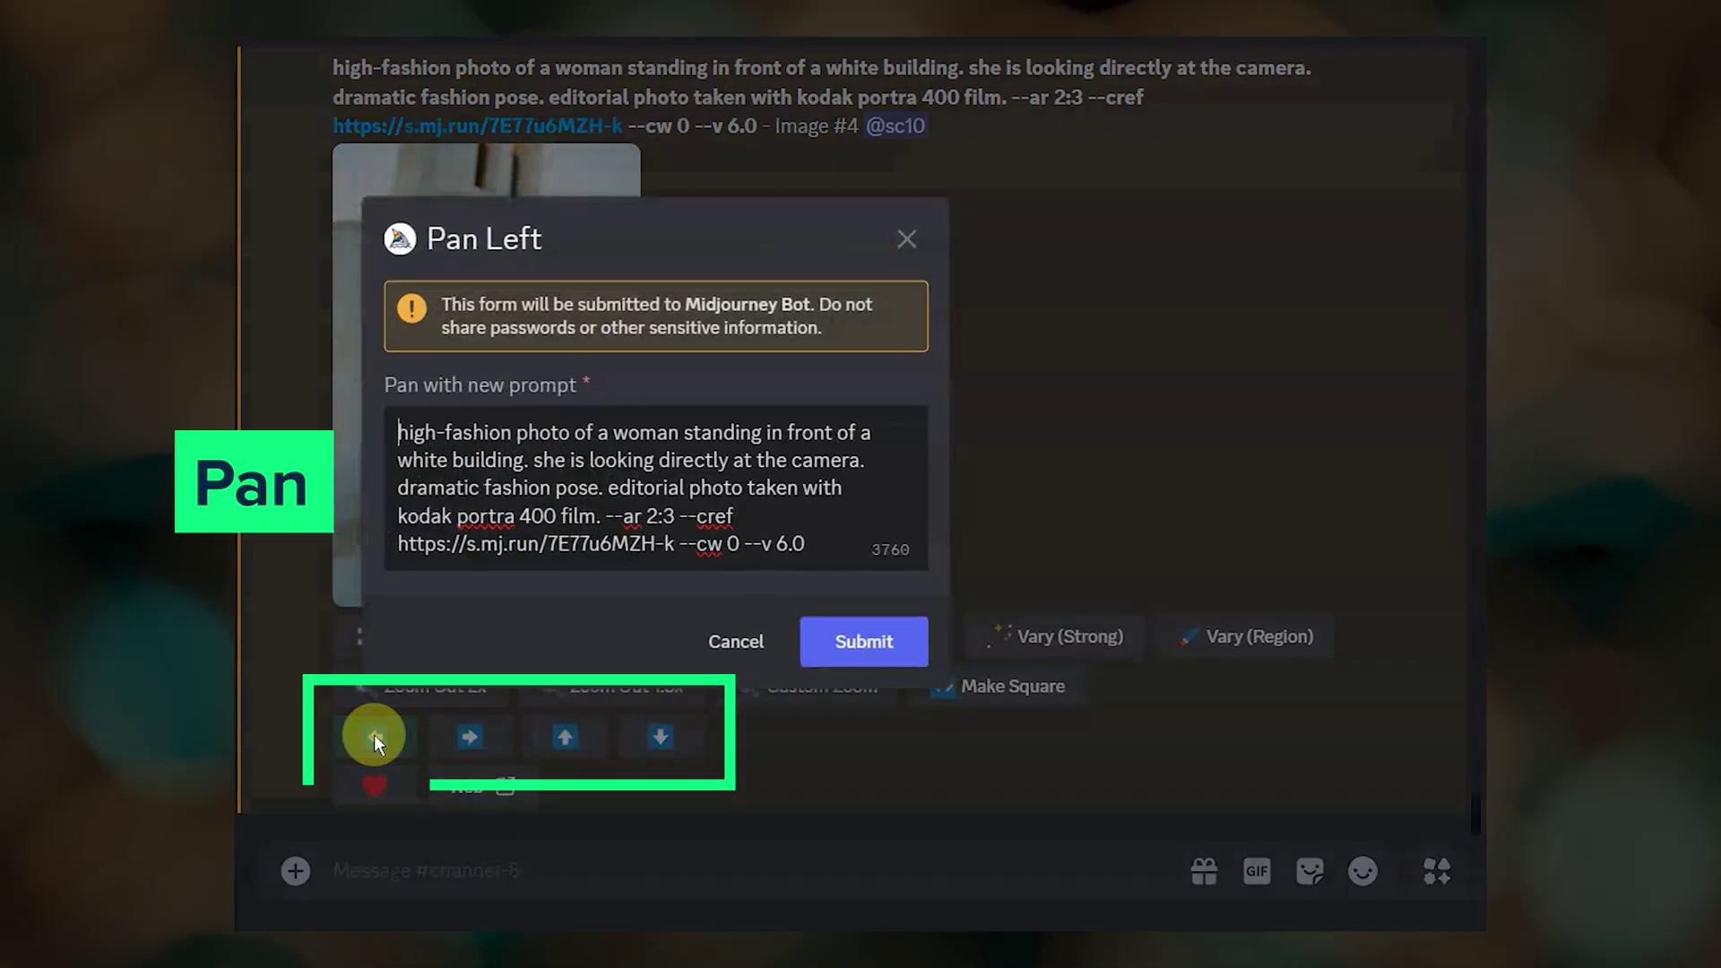
text(of two people.)
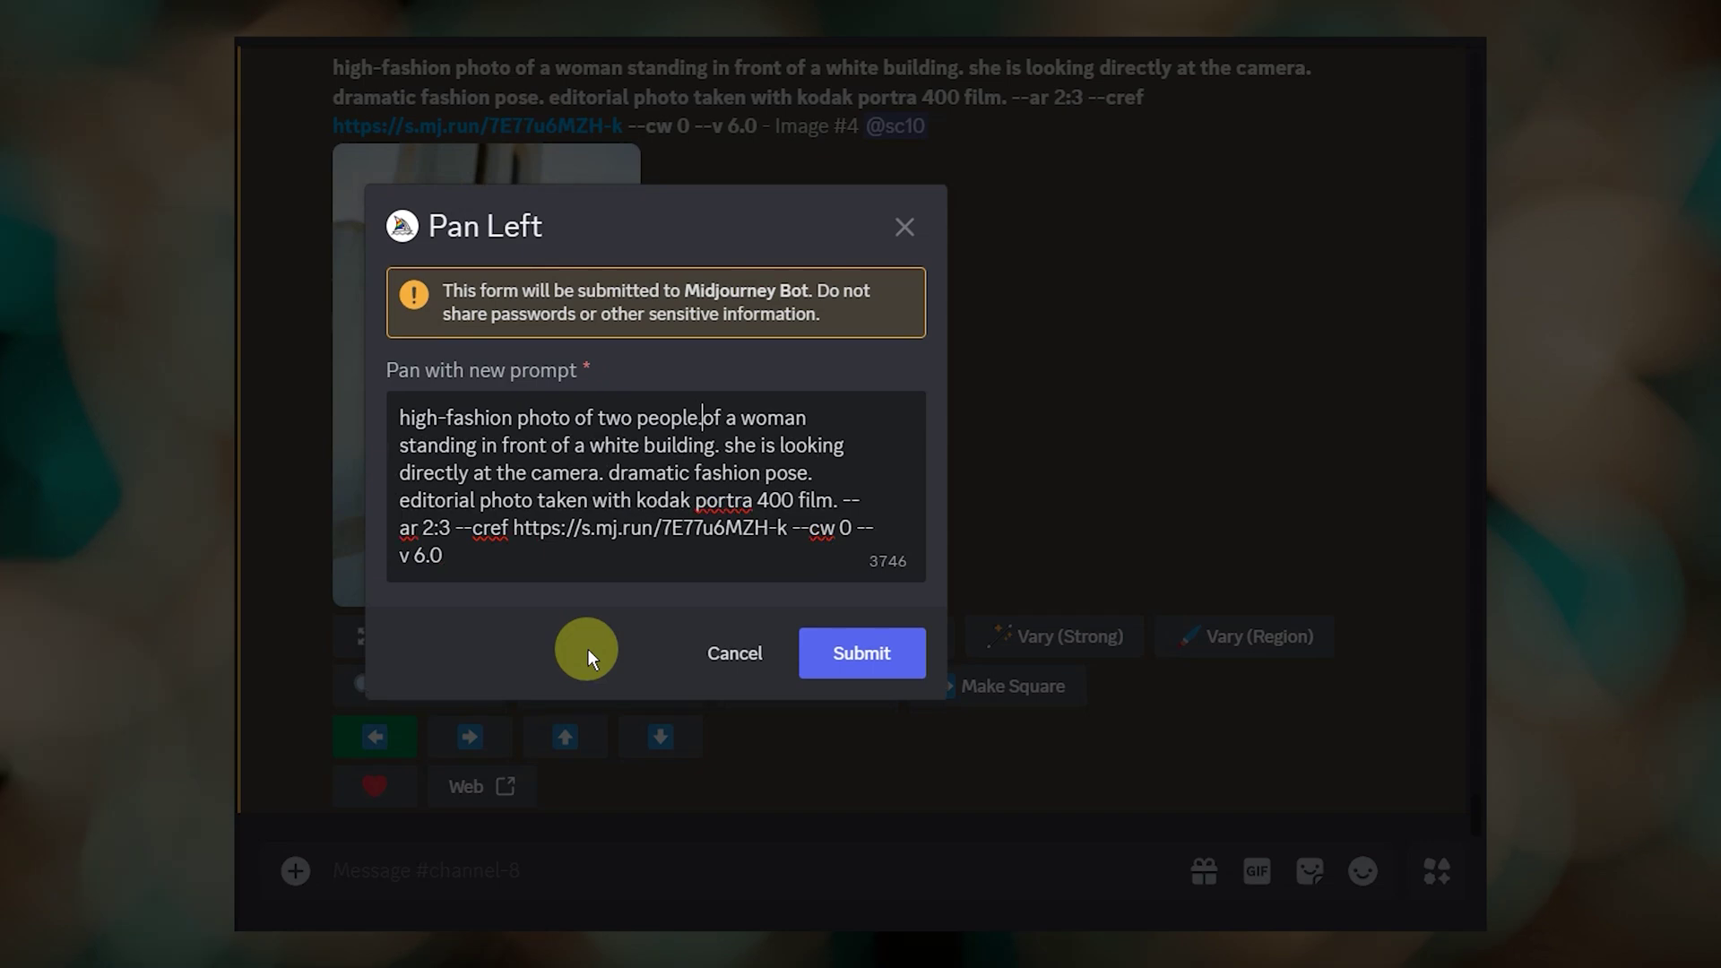
text( a woman is on the right. to the left is a man)
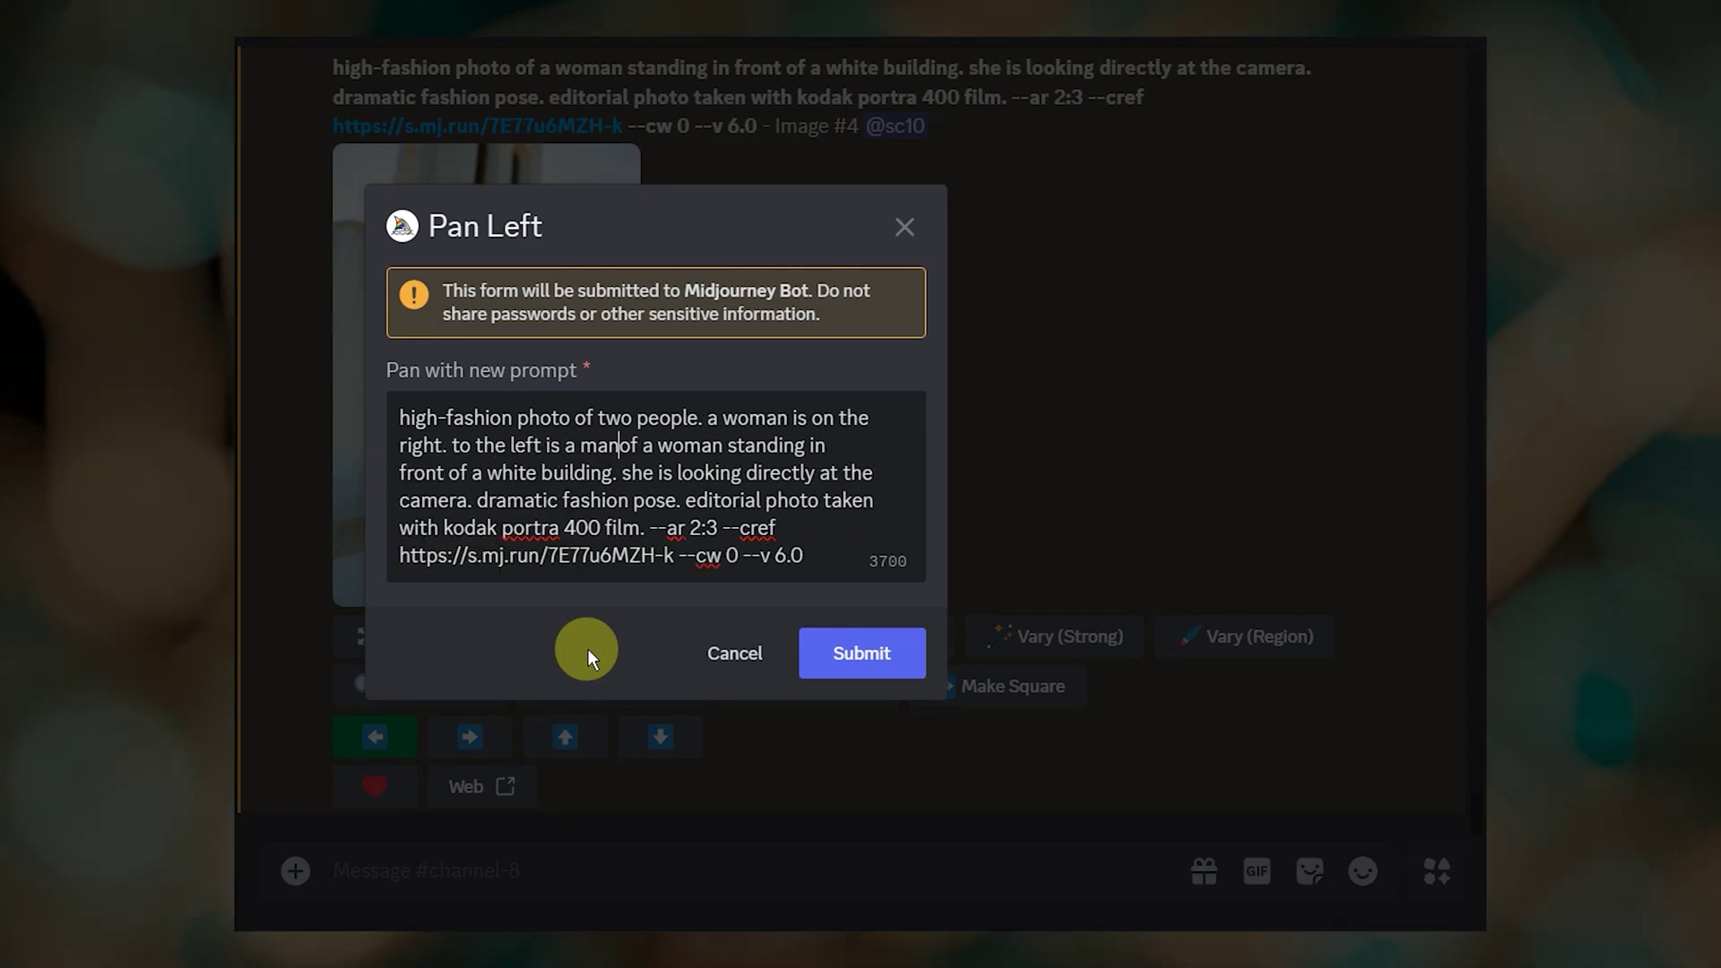
key(Delete)
key(Delete)
key(Delete)
key(Delete)
key(Delete)
key(Delete)
key(Delete)
key(Delete)
key(Delete)
key(Delete)
click(489, 472)
key(BackSpace)
drag(673, 556, 405, 558)
text(https://s.mj.run/RYbEQY6GALs)
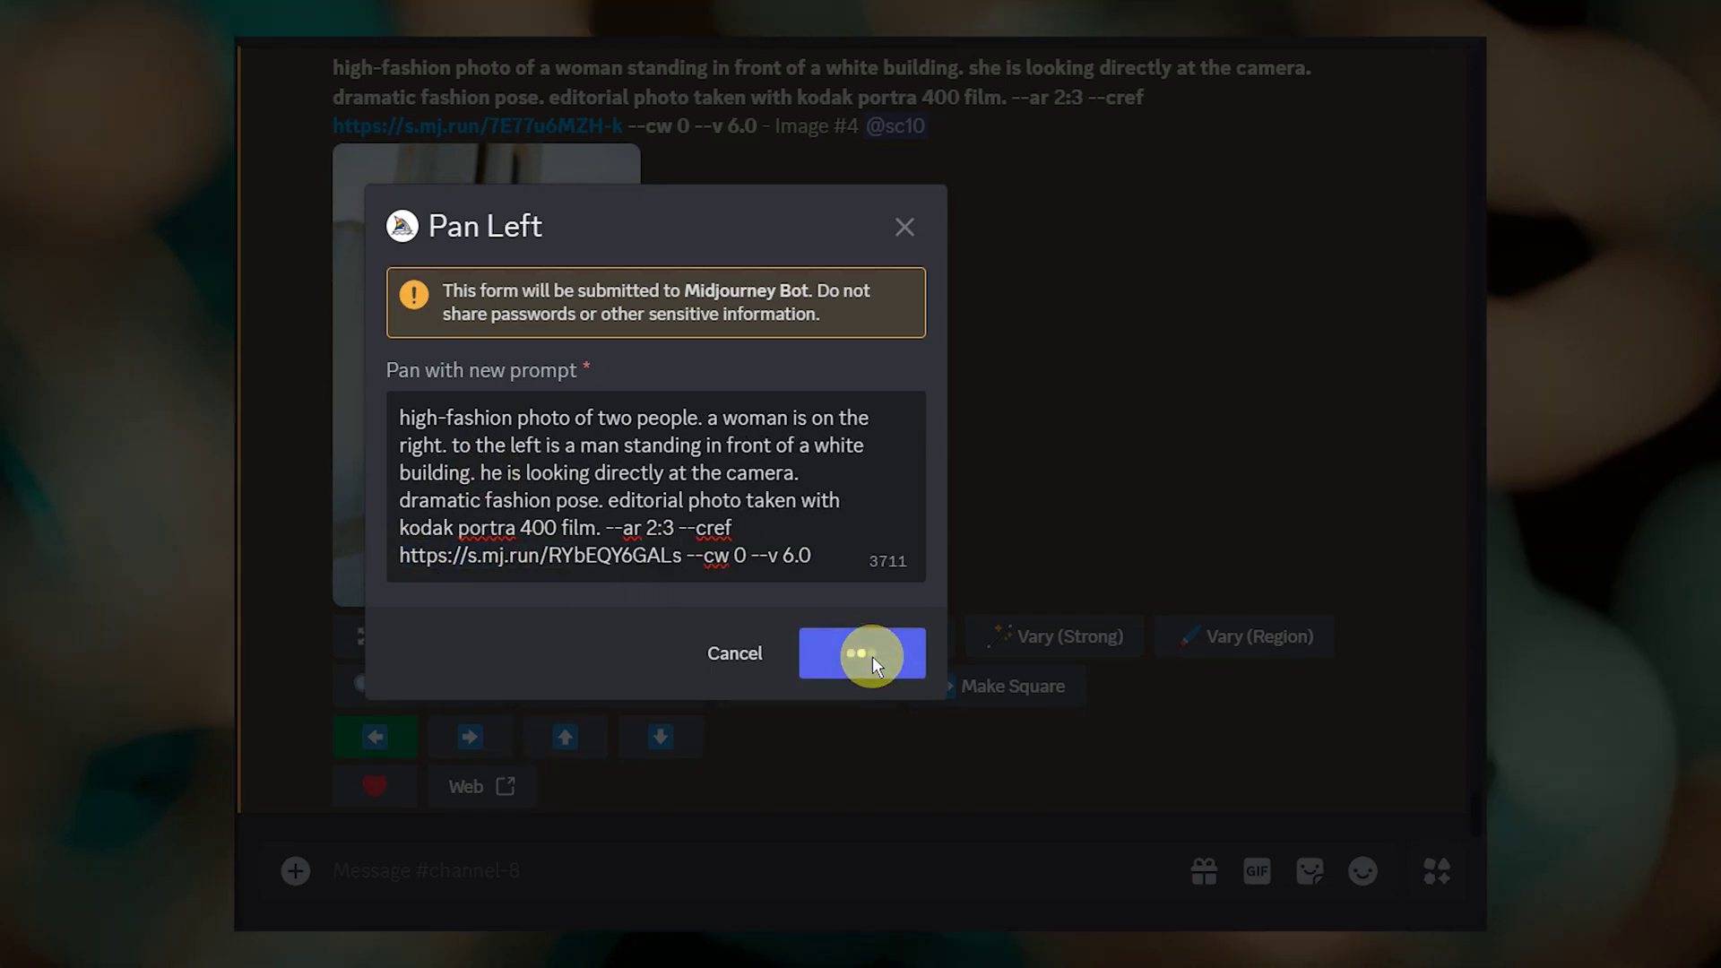
click(873, 656)
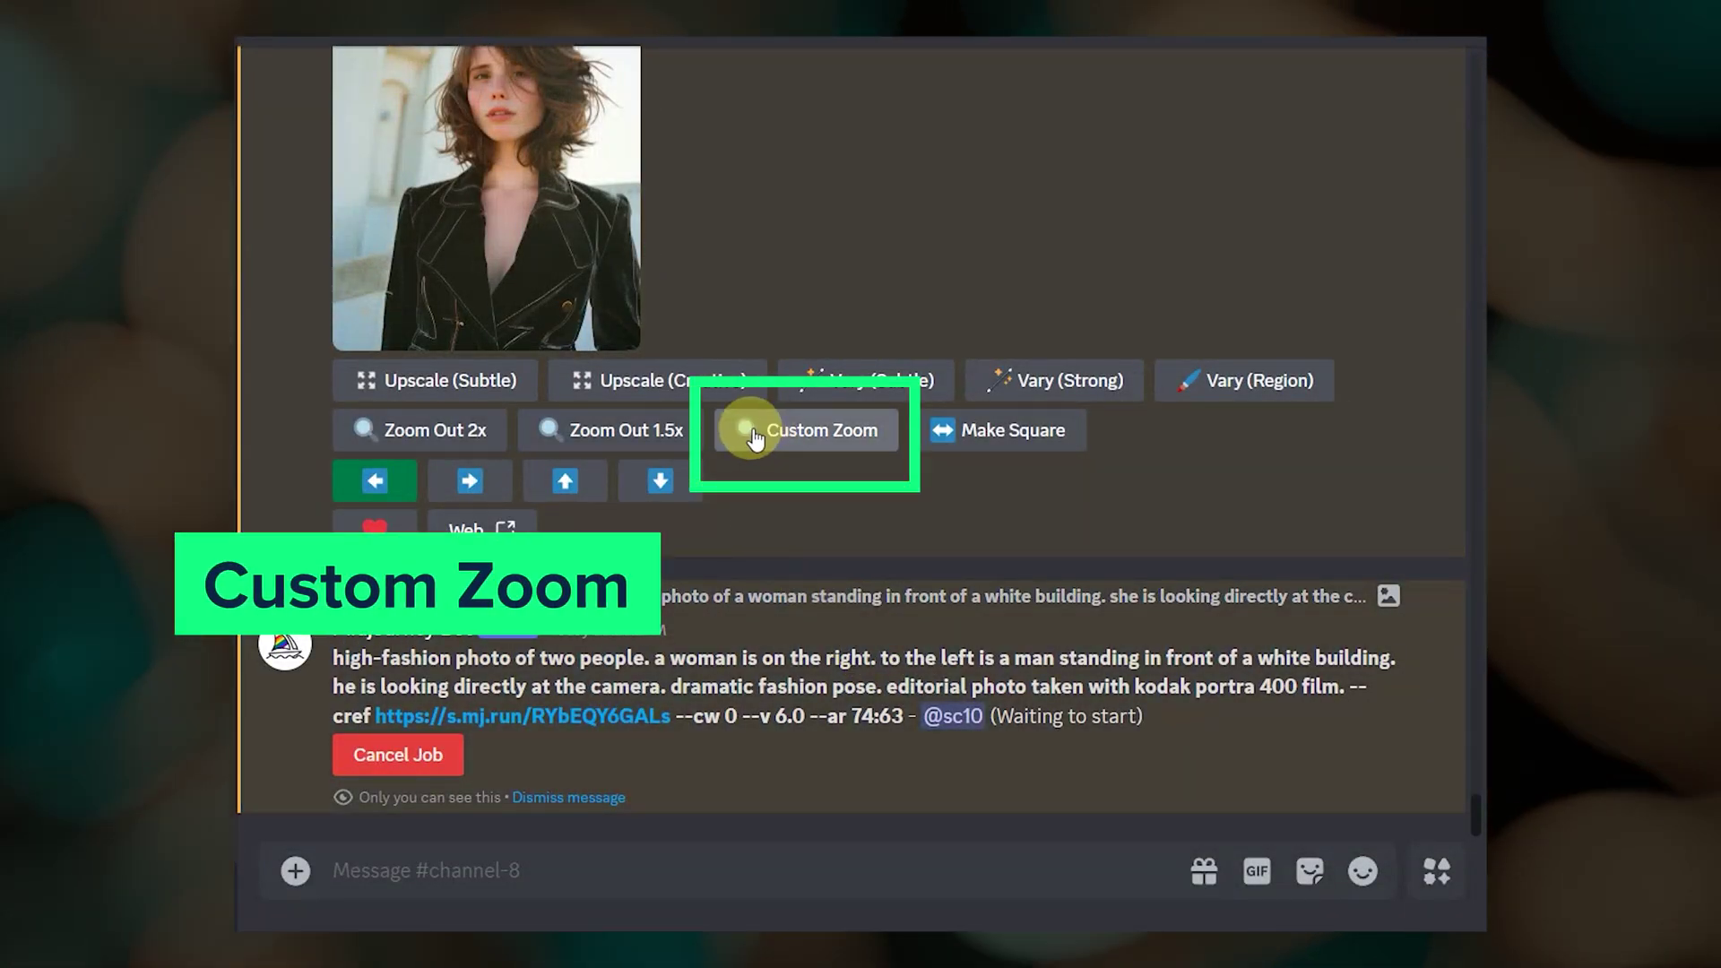
In Custom Zoom, describe a man standing left of the woman and paste his --cref link
click(760, 431)
click(594, 417)
text(two people. a woman is on the right. to the left is a man standing)
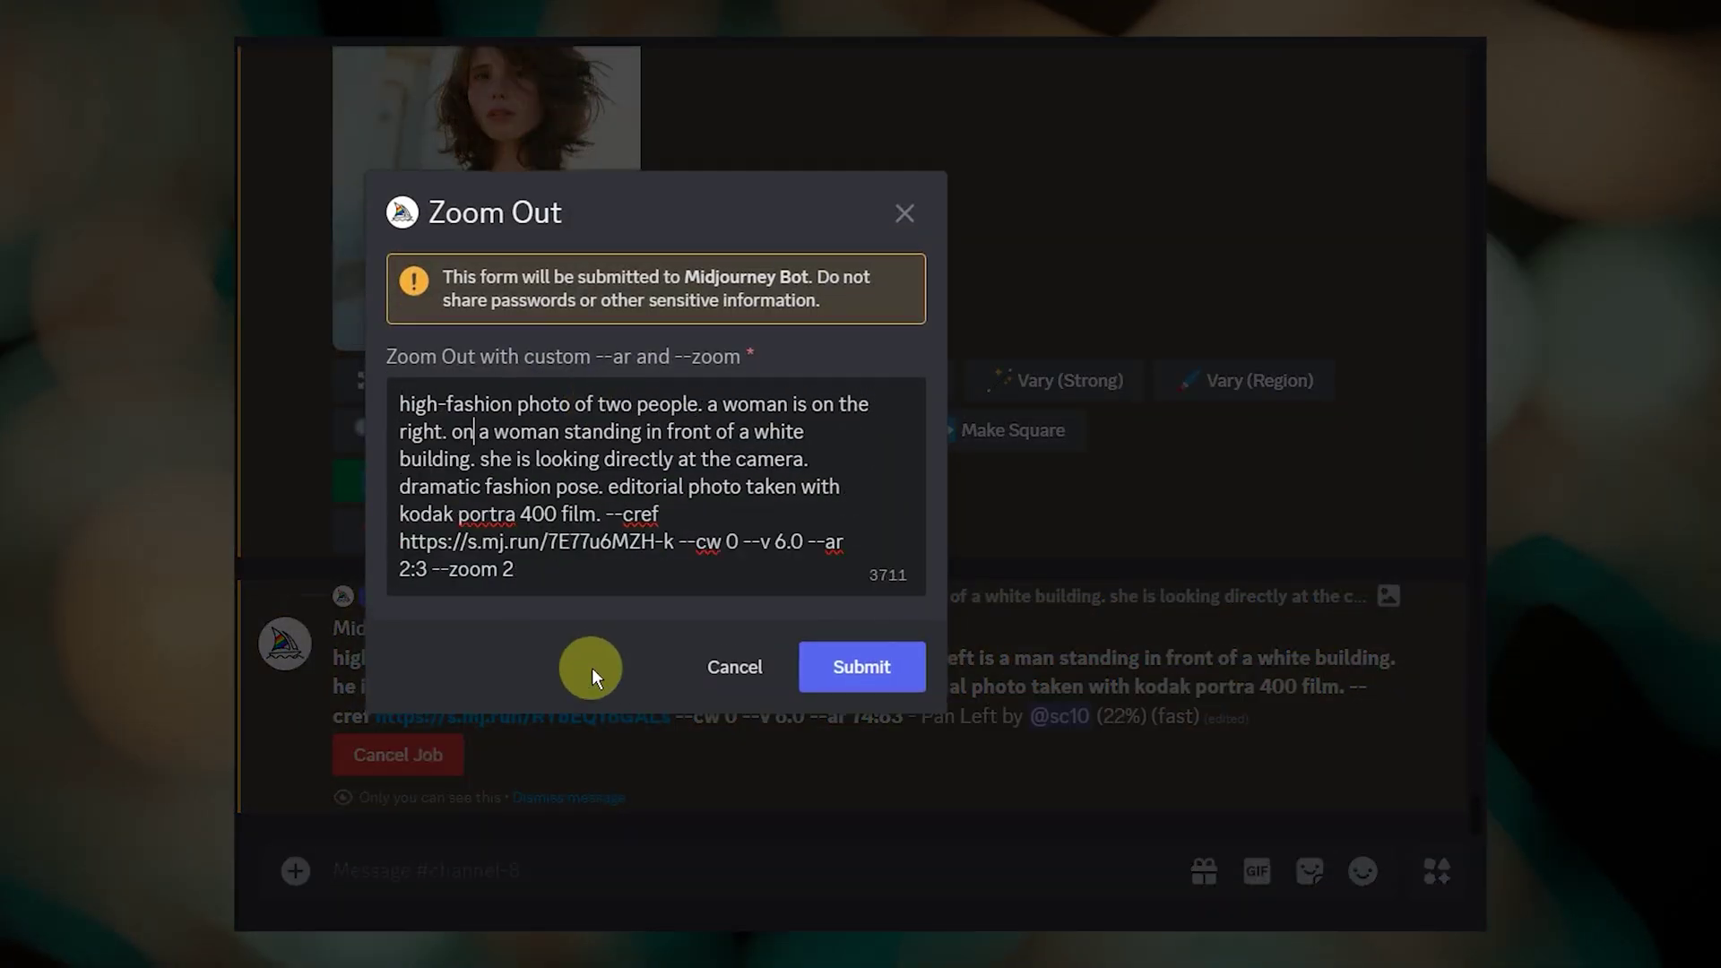
key(Delete)
key(Delete)
key(Delete)
key(Delete)
key(Delete)
key(Delete)
key(Delete)
key(Delete)
key(Delete)
key(Delete)
key(Delete)
key(Delete)
key(Delete)
key(Delete)
key(Delete)
key(Delete)
key(Delete)
click(478, 459)
key(BackSpace)
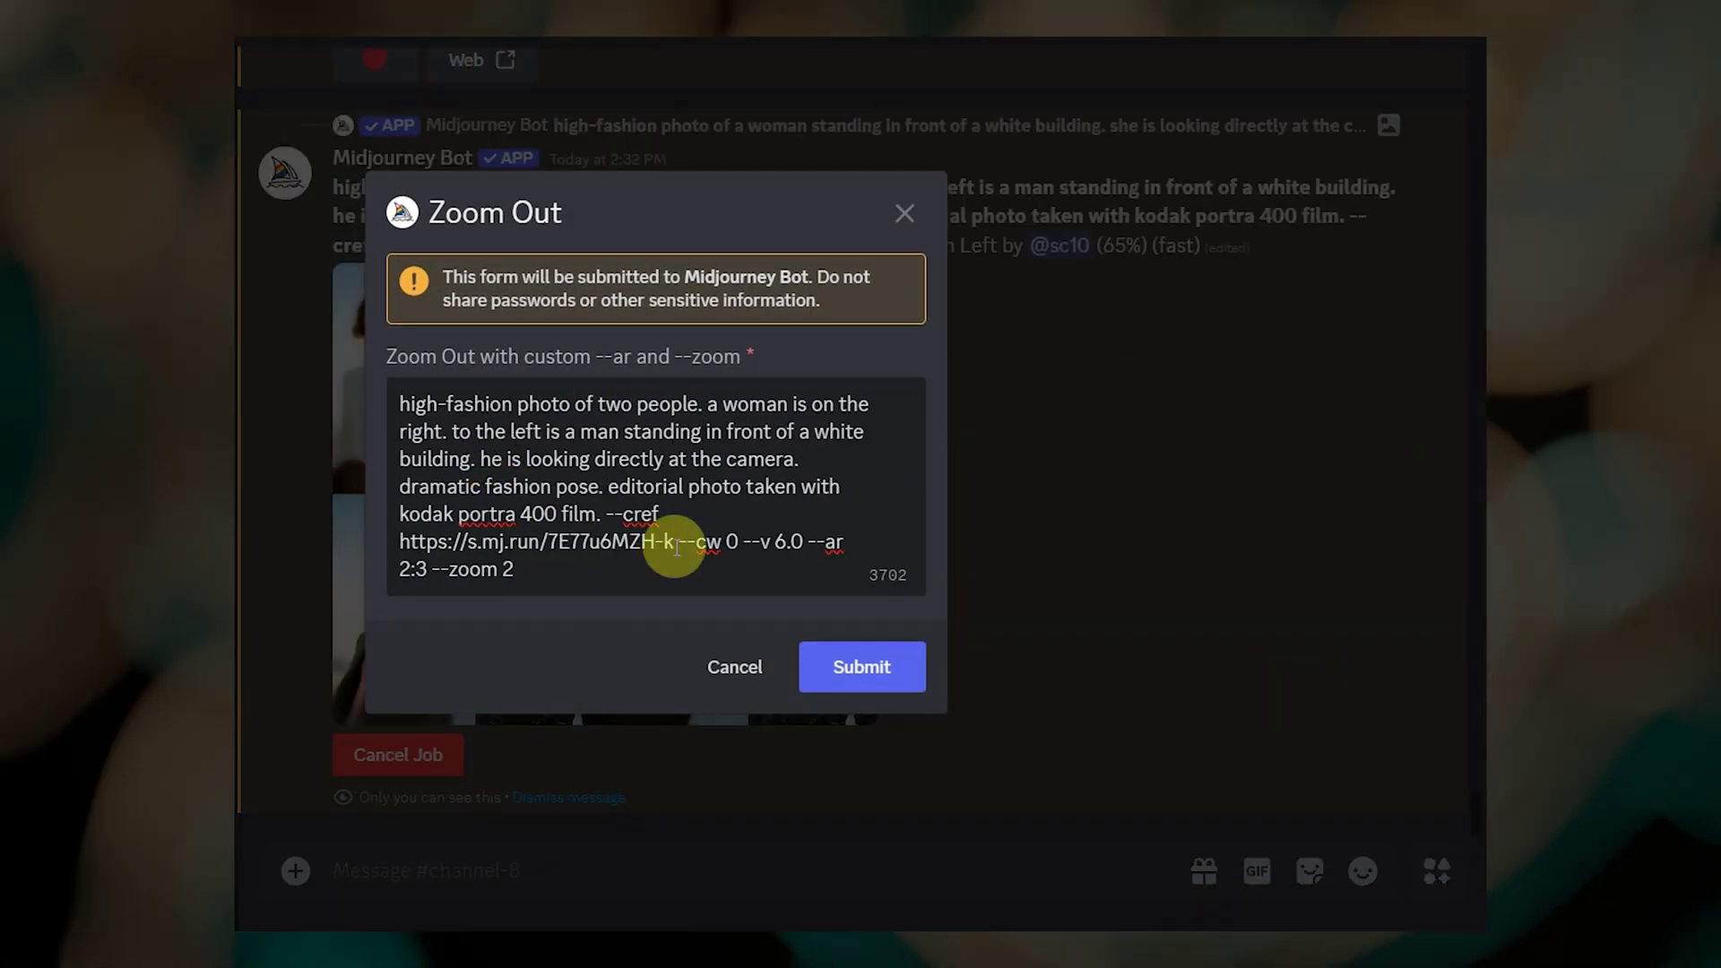
drag(673, 541, 549, 541)
text(RYbEQY6GALs)
Set the custom zoom's aspect ratio to 4:3 and zoom value to 1
drag(399, 568, 427, 568)
text(4:3)
click(524, 565)
key(BackSpace)
text(1)
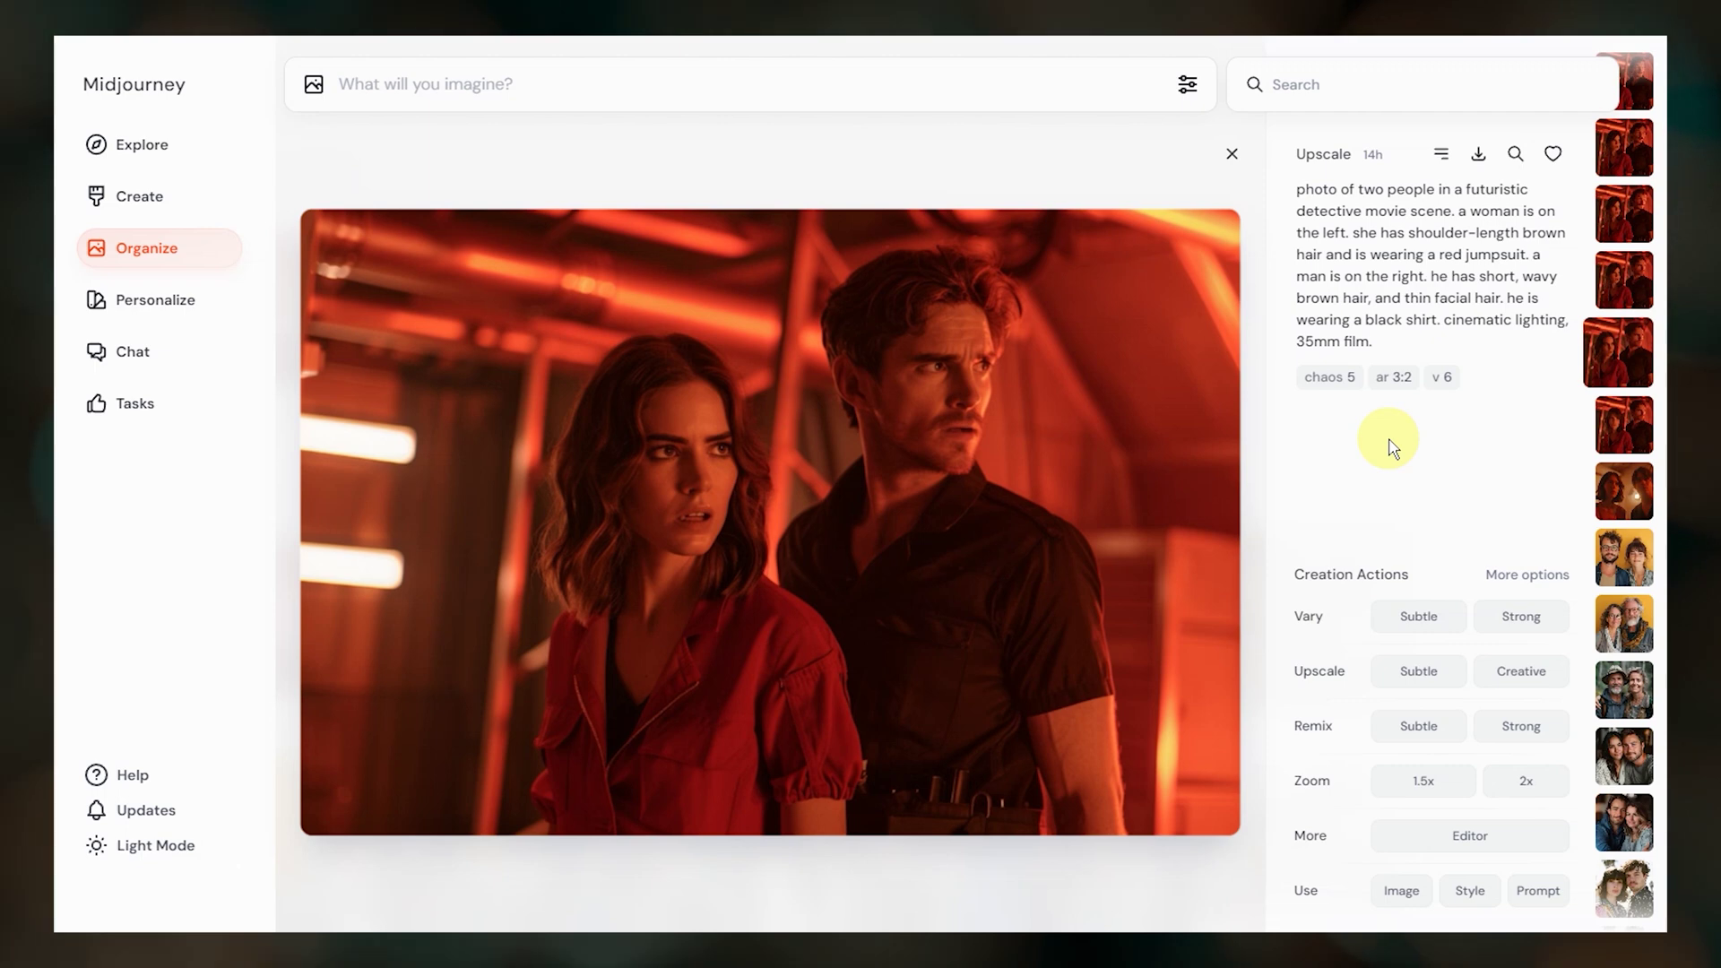
Erase the left woman's head in the detective scene and add her photo as reference
click(1517, 846)
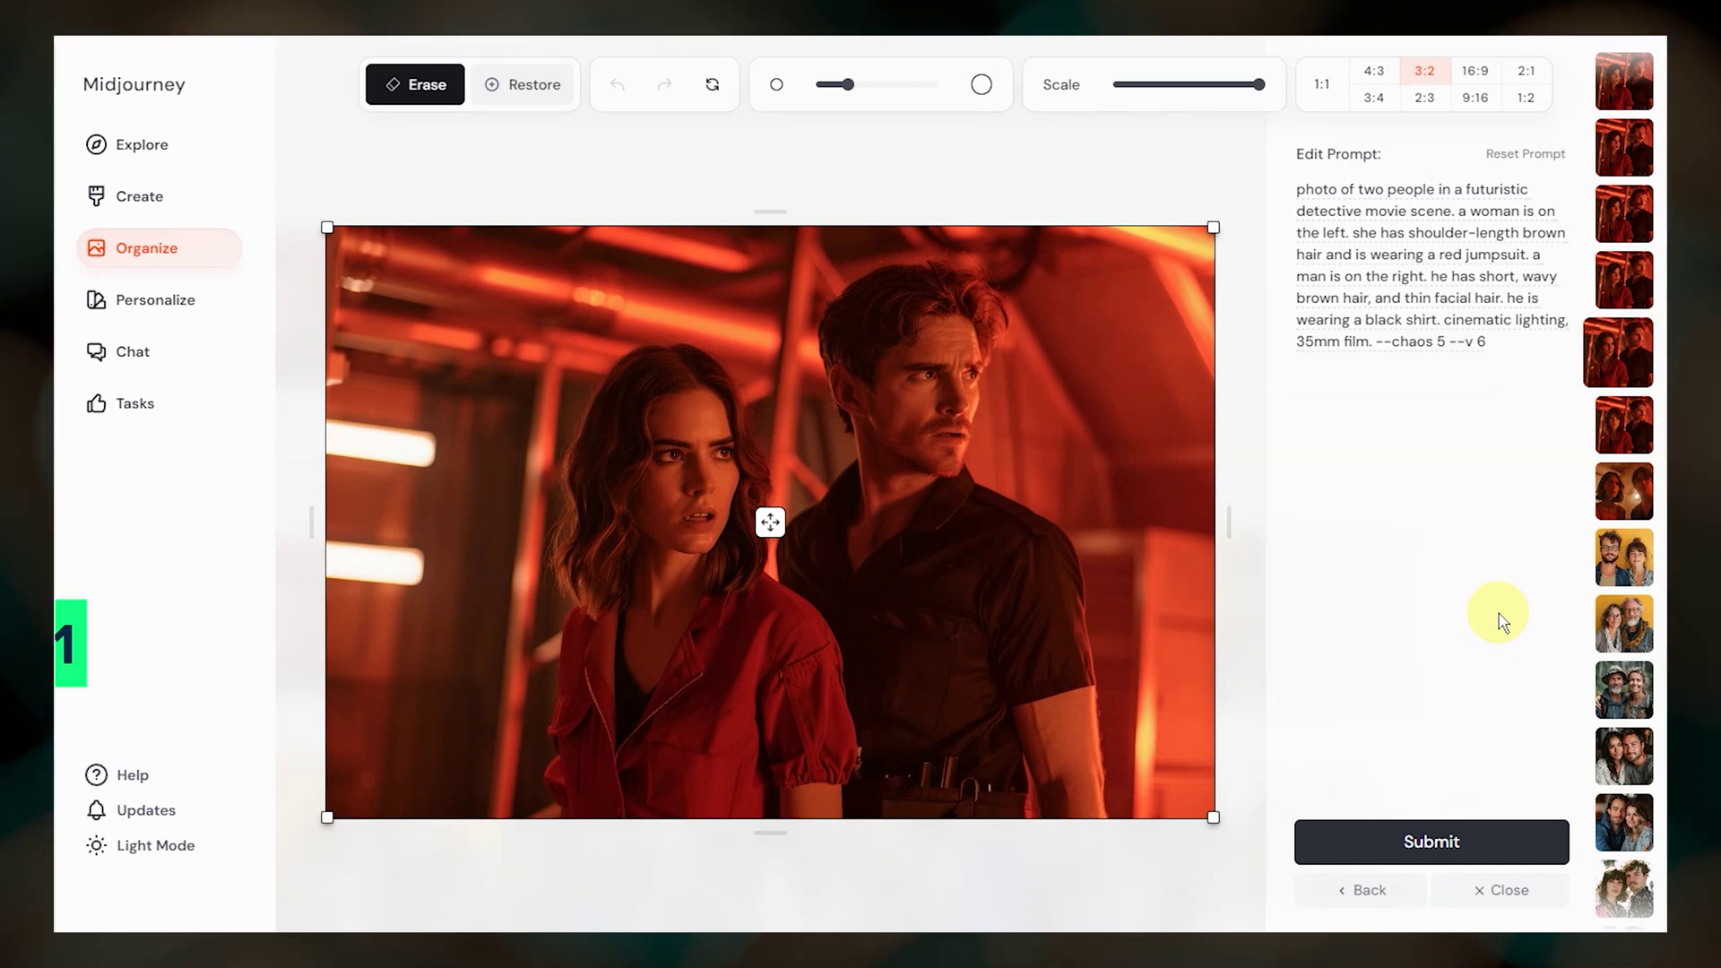
mouse_move(622, 576)
mouse_down()
mouse_move(607, 443)
mouse_move(705, 434)
mouse_move(745, 556)
mouse_move(643, 471)
mouse_move(716, 475)
mouse_up()
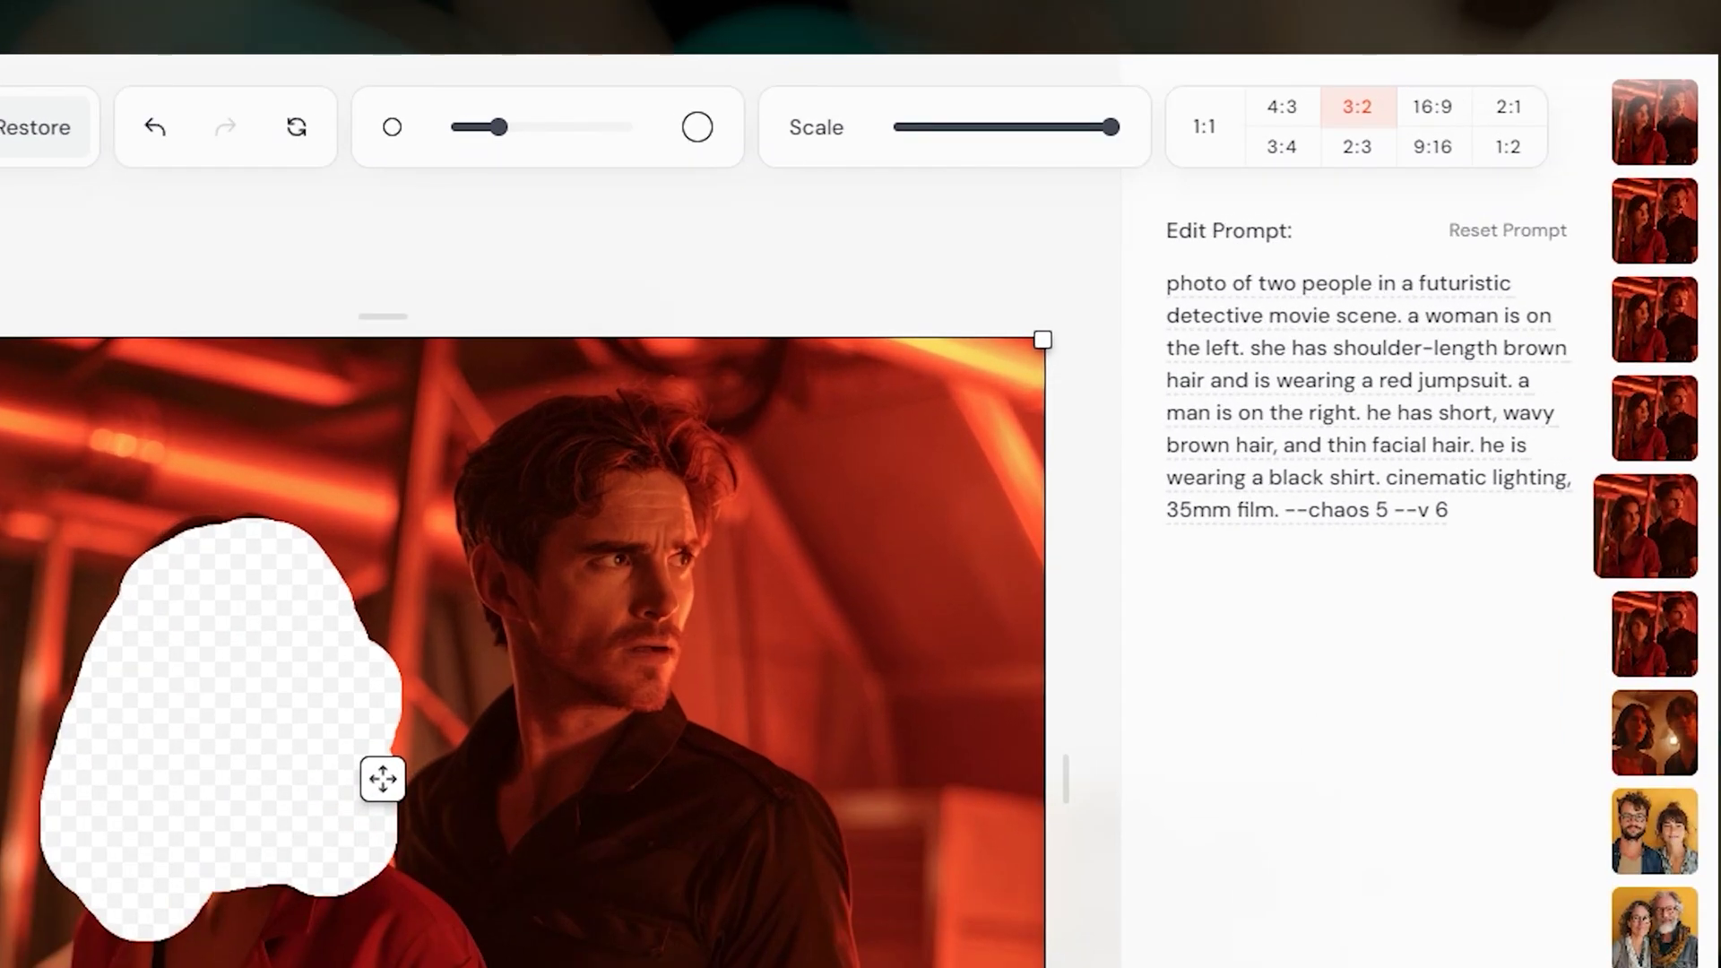
drag(1712, 699, 1291, 577)
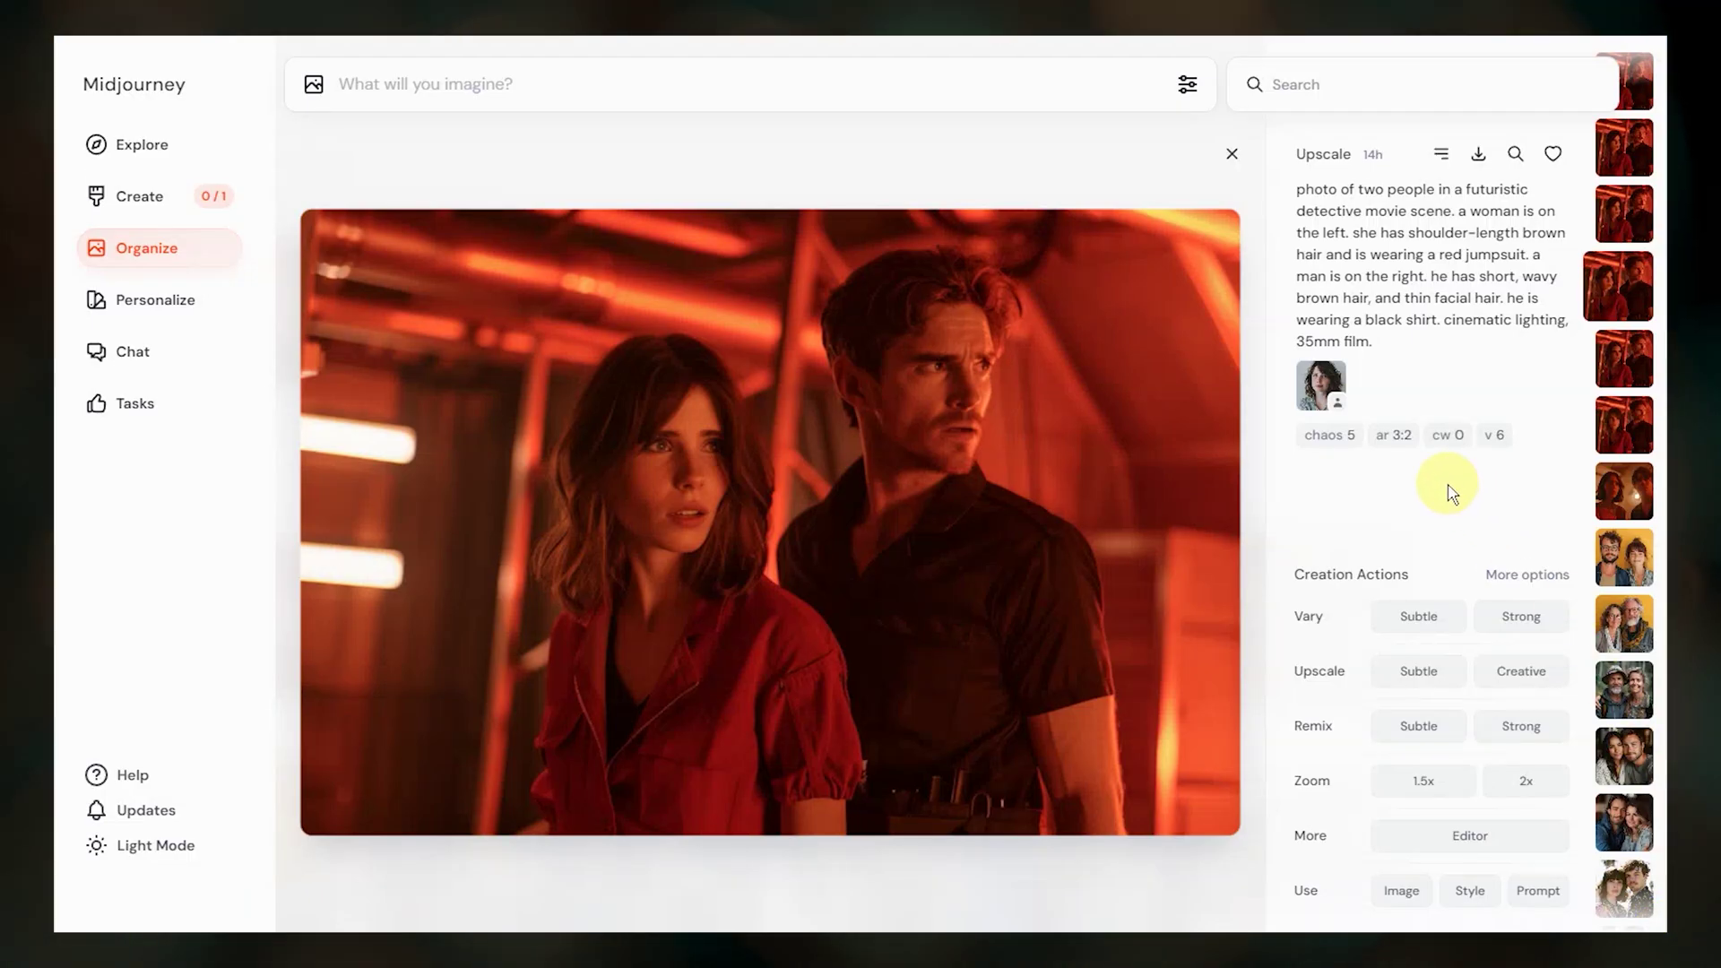
Erase the man's head and replace the woman's reference image with the man's photo
click(1522, 837)
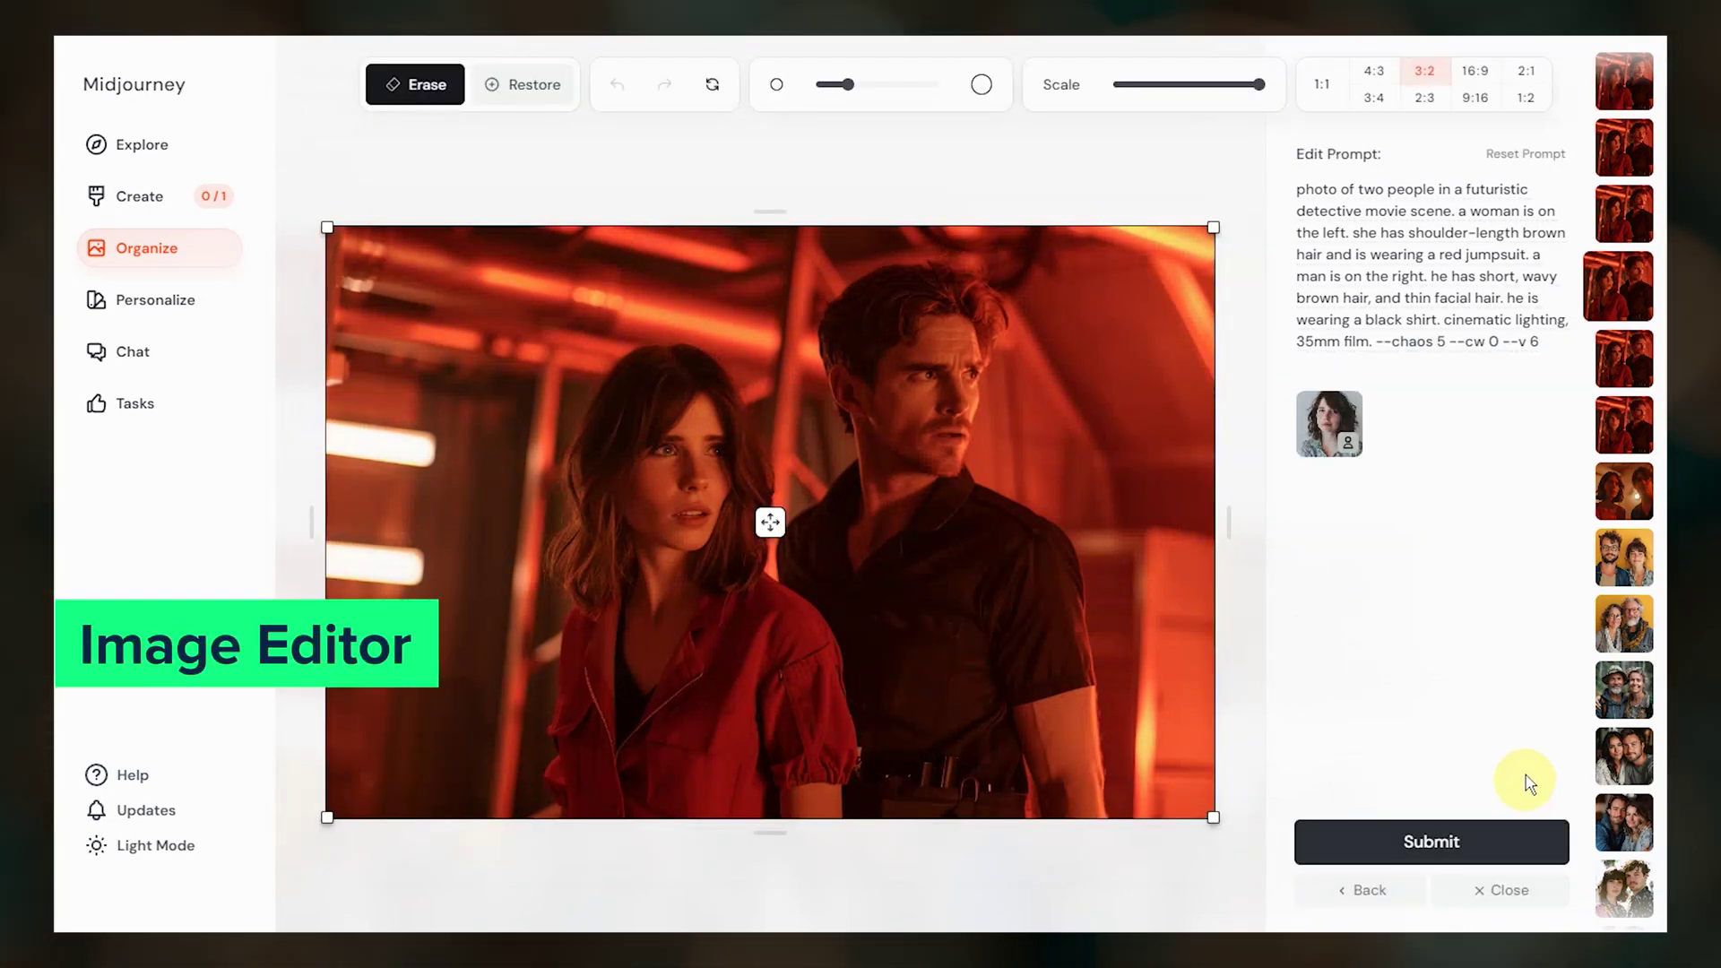
mouse_move(958, 452)
mouse_down()
mouse_move(845, 313)
mouse_move(986, 333)
mouse_move(877, 374)
mouse_move(936, 399)
mouse_move(847, 369)
mouse_move(881, 442)
mouse_move(961, 447)
mouse_up()
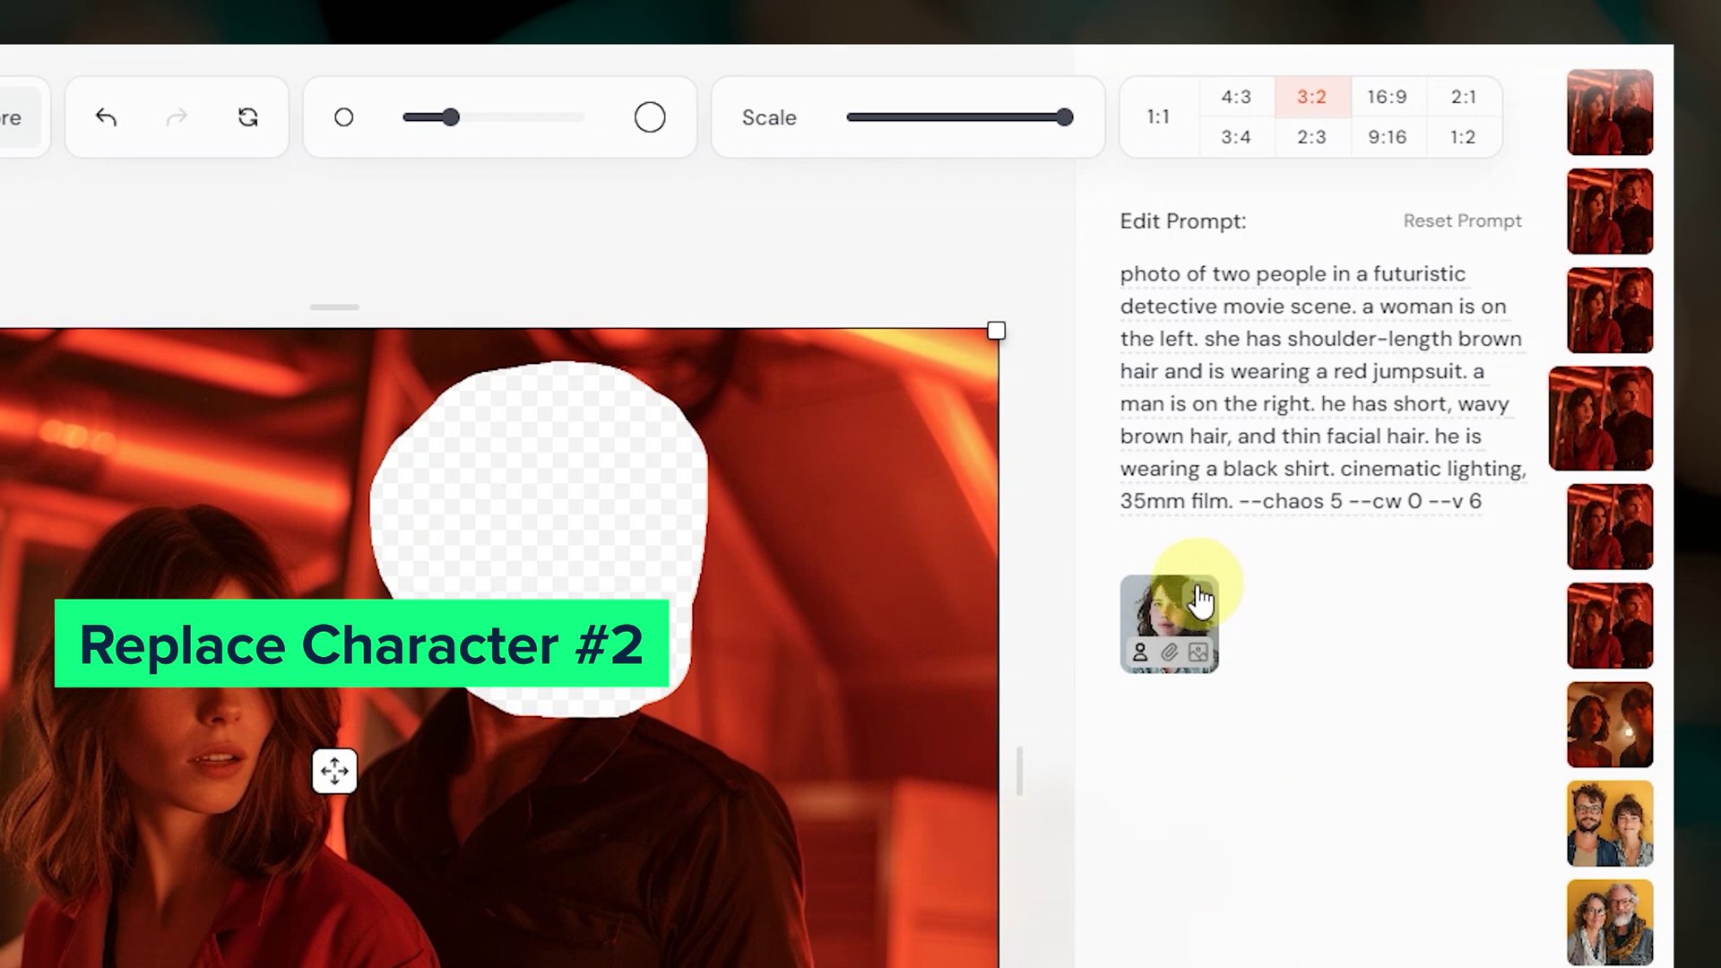
click(1344, 403)
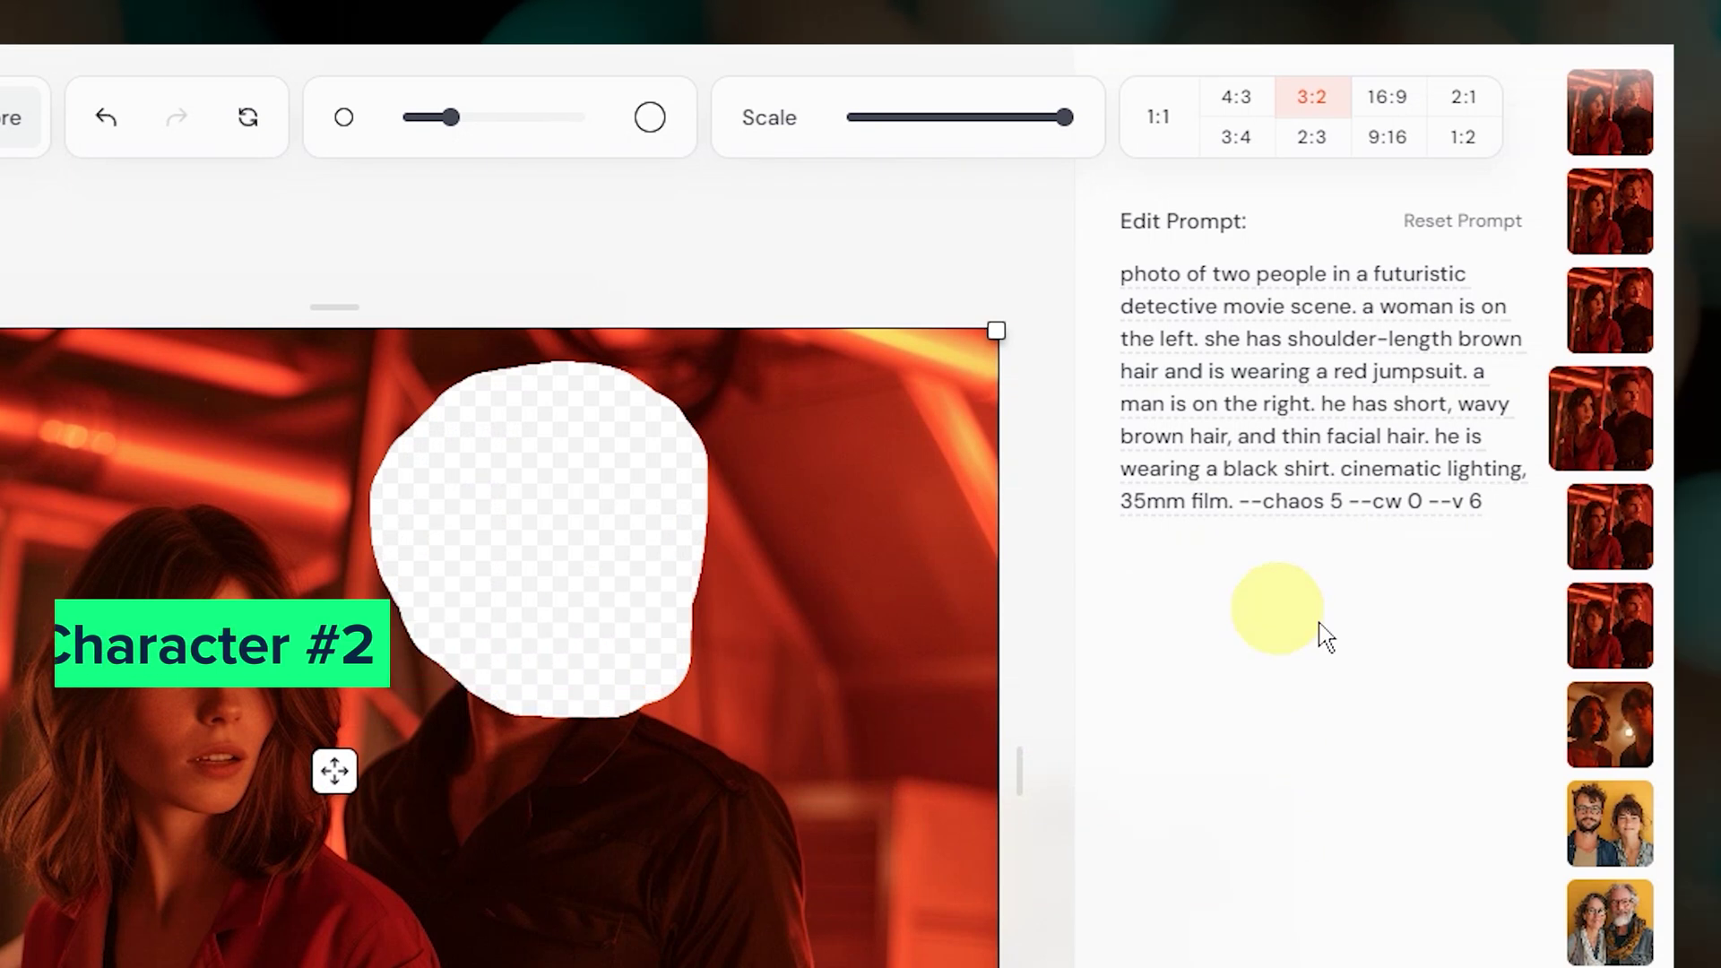
drag(1401, 416, 1371, 415)
drag(1233, 612, 1171, 566)
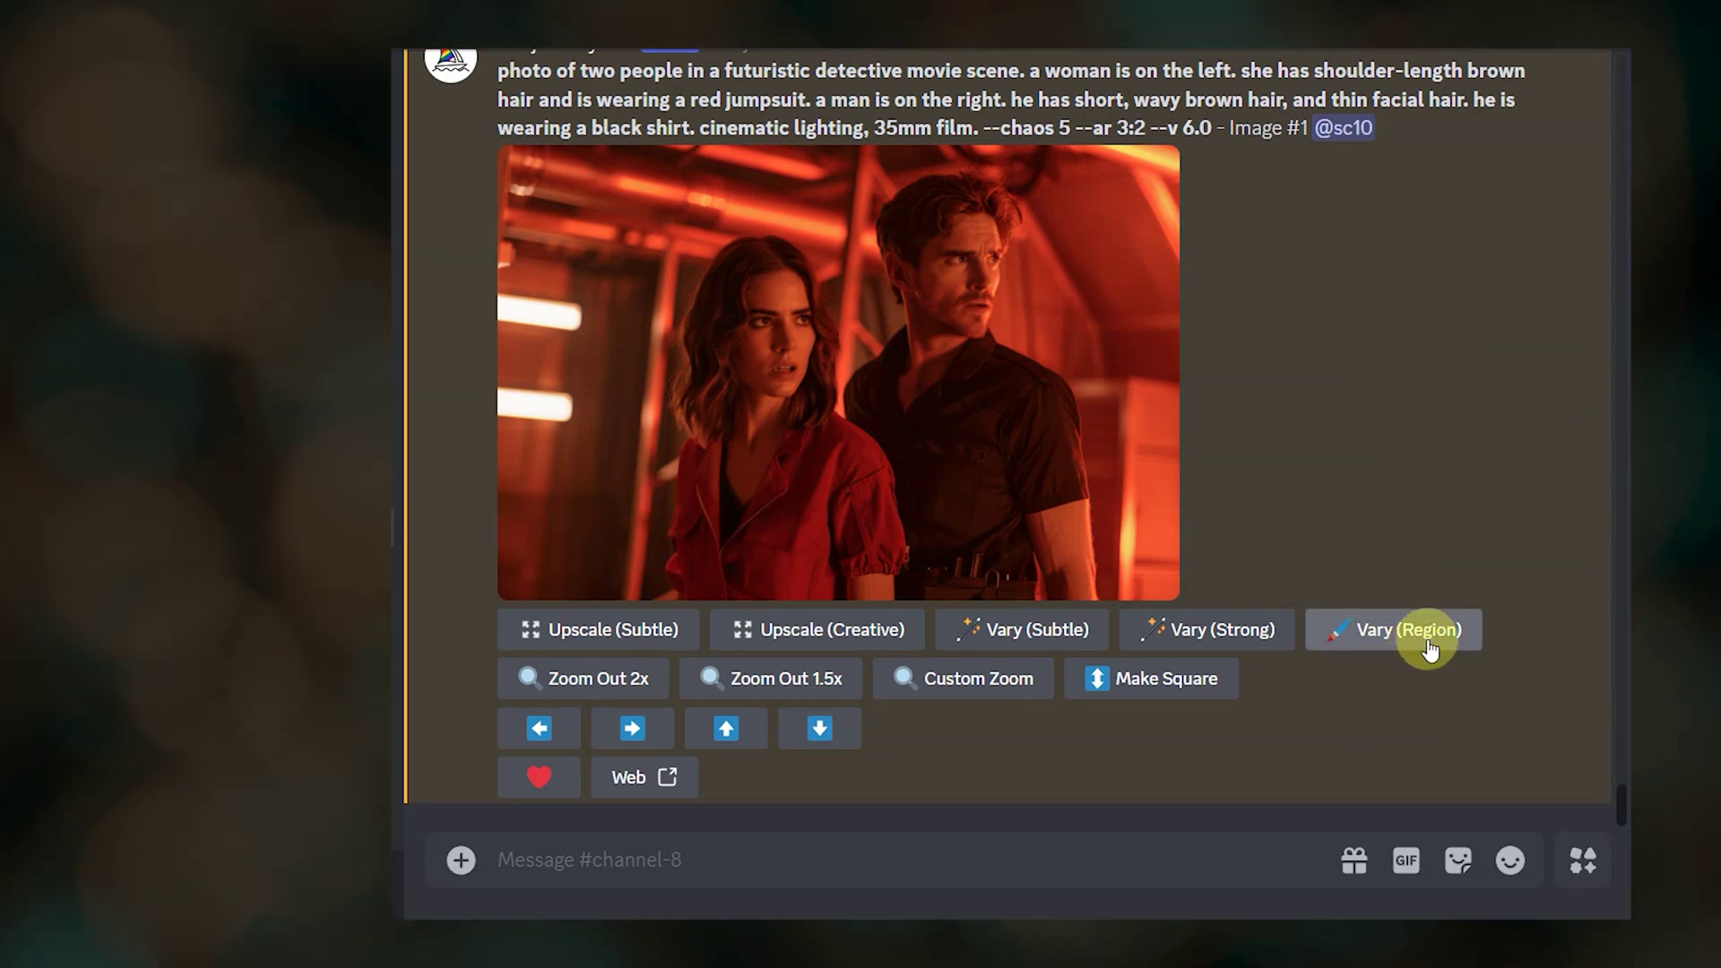
Vary Region on the woman's head with her --cref link and --cw 0, then submit
click(1420, 641)
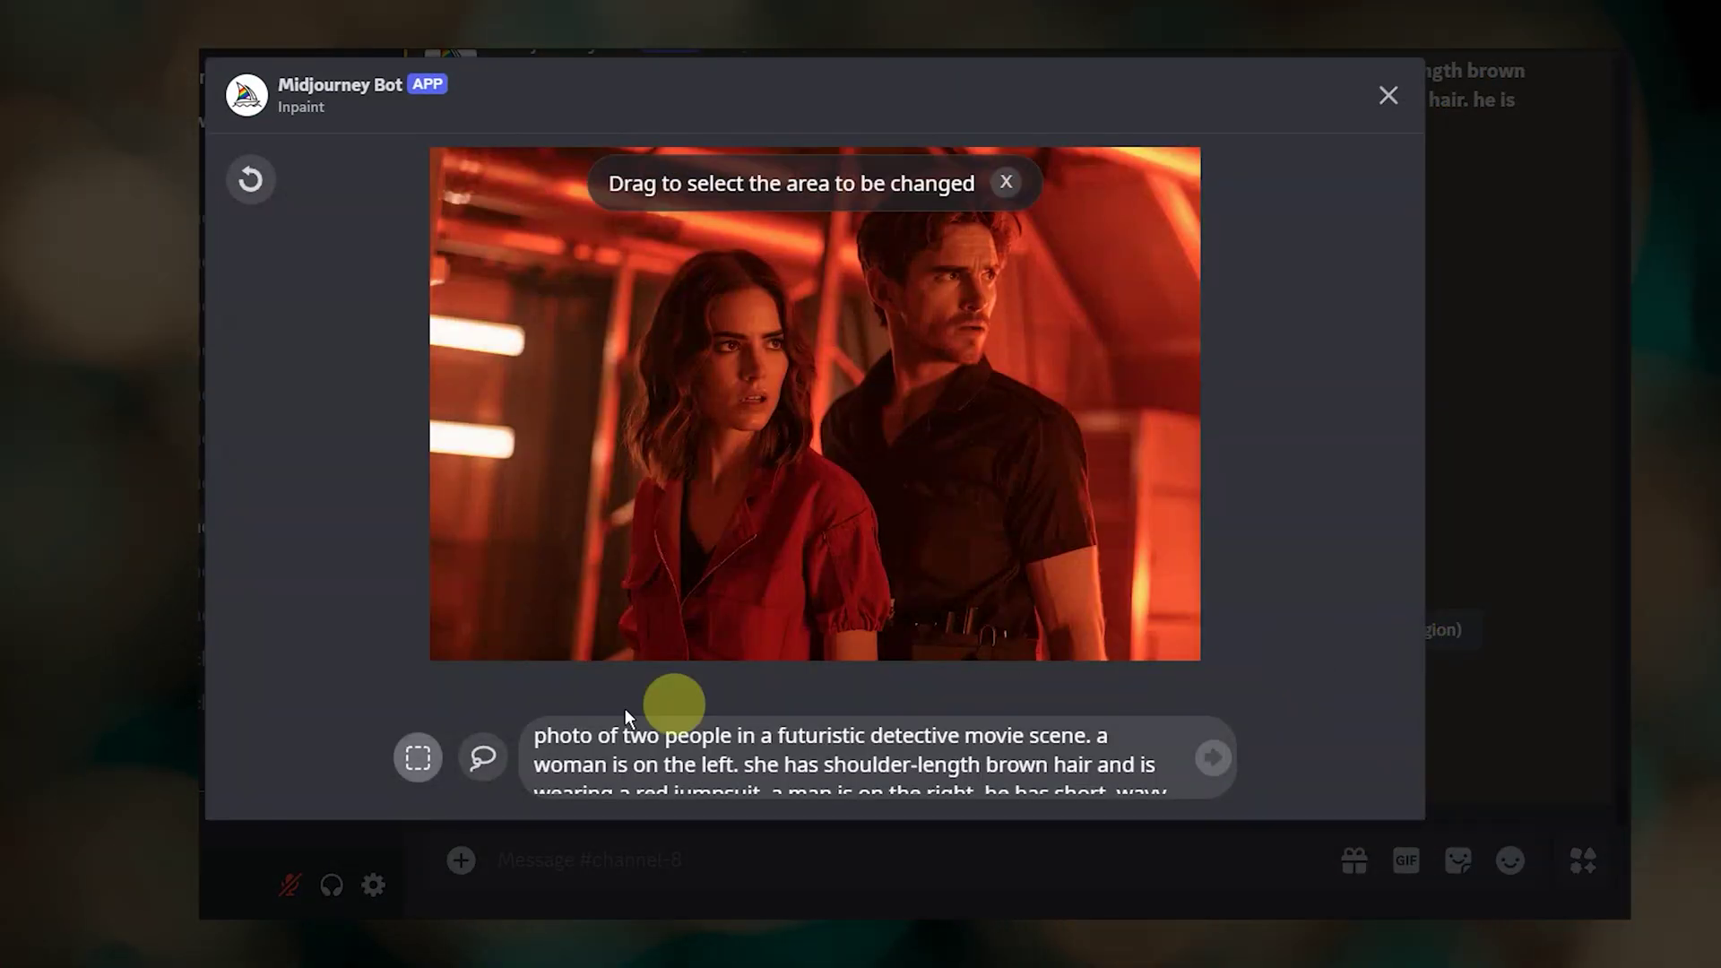
mouse_move(627, 465)
mouse_down()
mouse_move(723, 256)
mouse_move(628, 475)
mouse_up()
click(1087, 778)
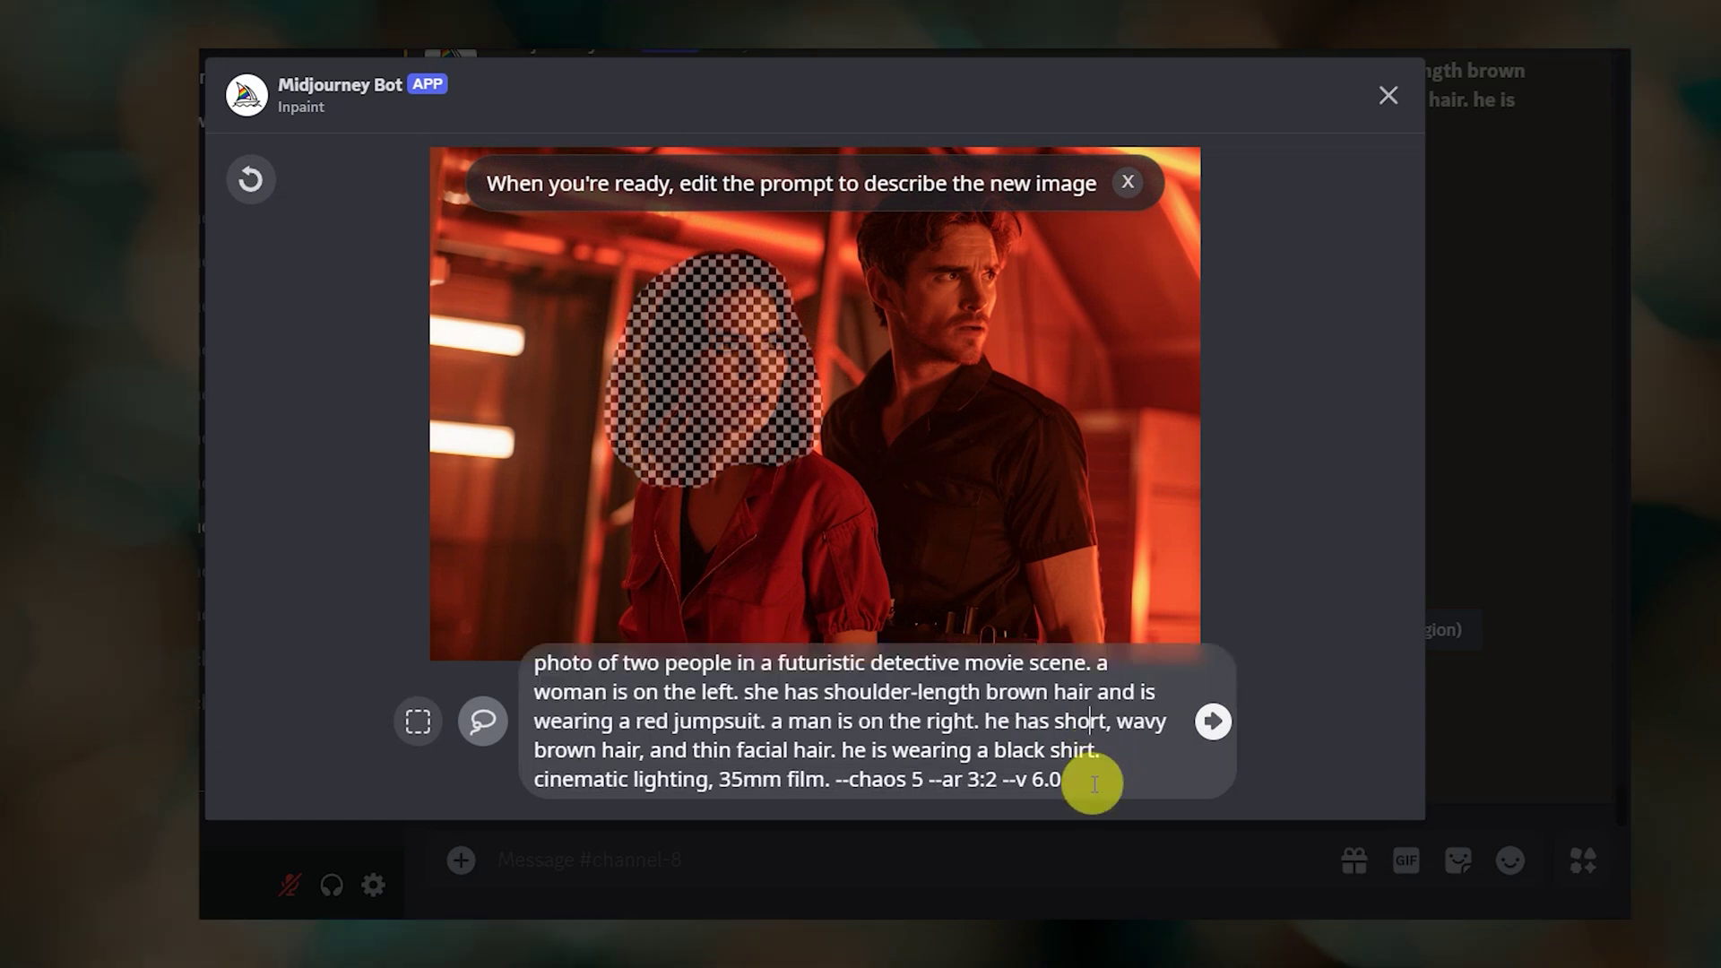
text(--cref https://s.mj.run/7E77u6MZH-k)
text(--cw 0)
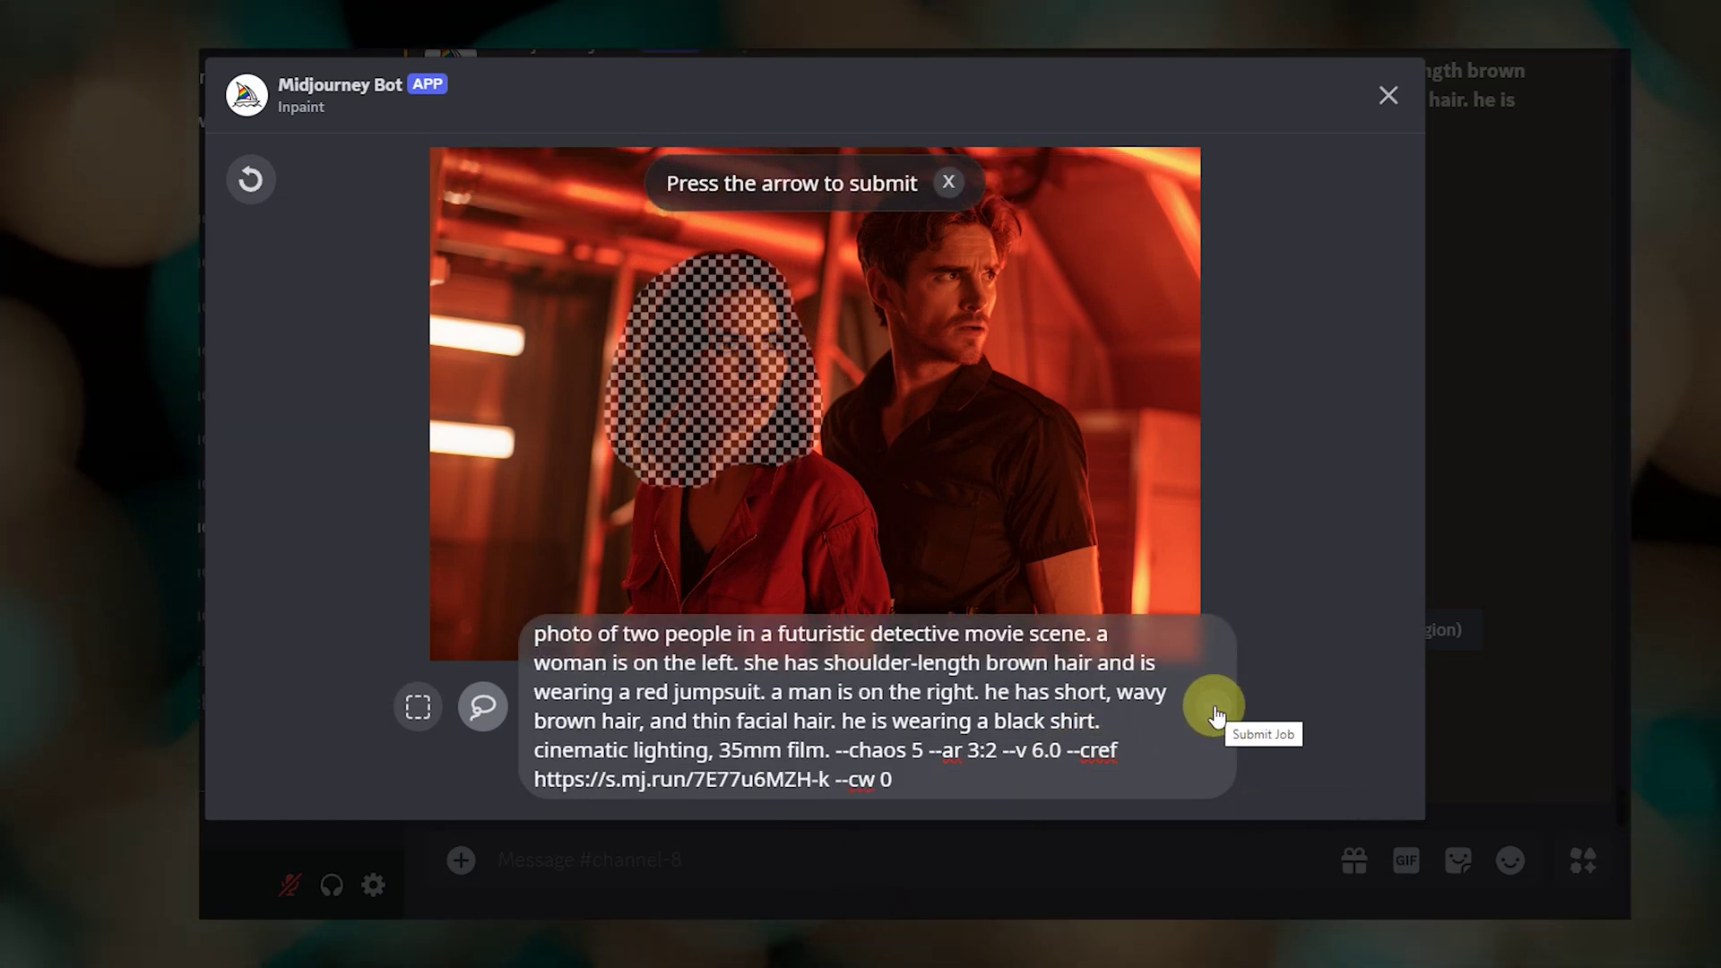
click(1214, 710)
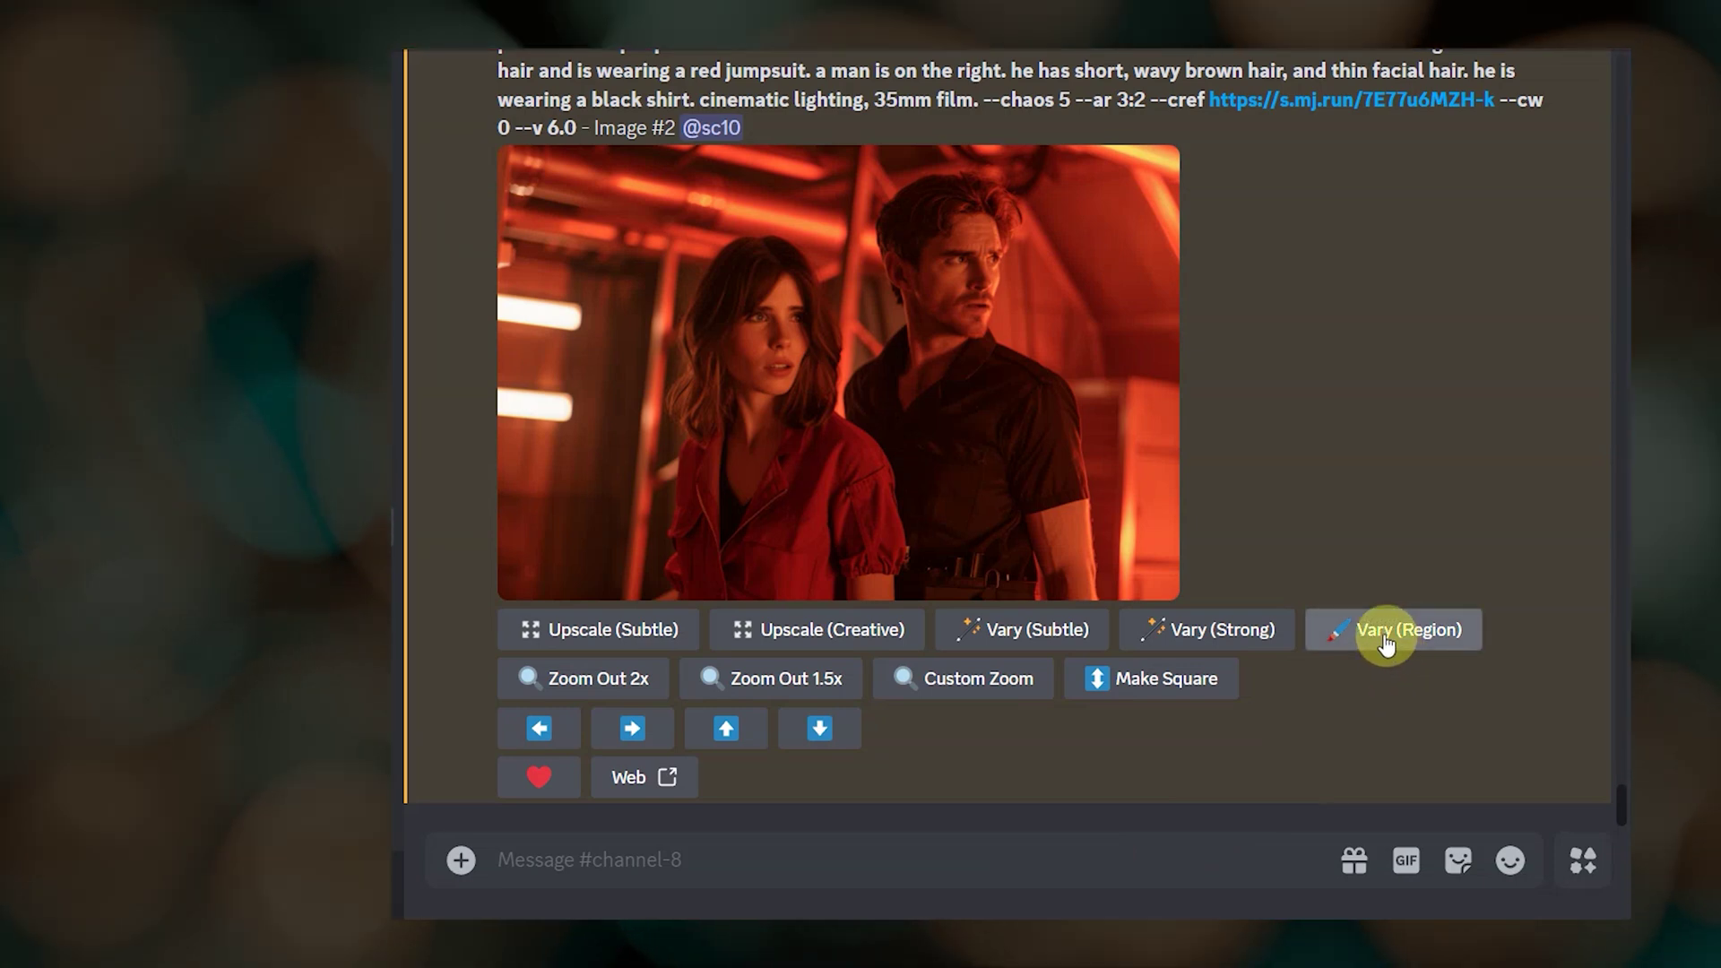
Start a Vary Region on the new image with the man's face selected
click(1389, 627)
mouse_move(865, 357)
mouse_down()
mouse_move(999, 184)
mouse_move(860, 358)
mouse_up()
click(1042, 784)
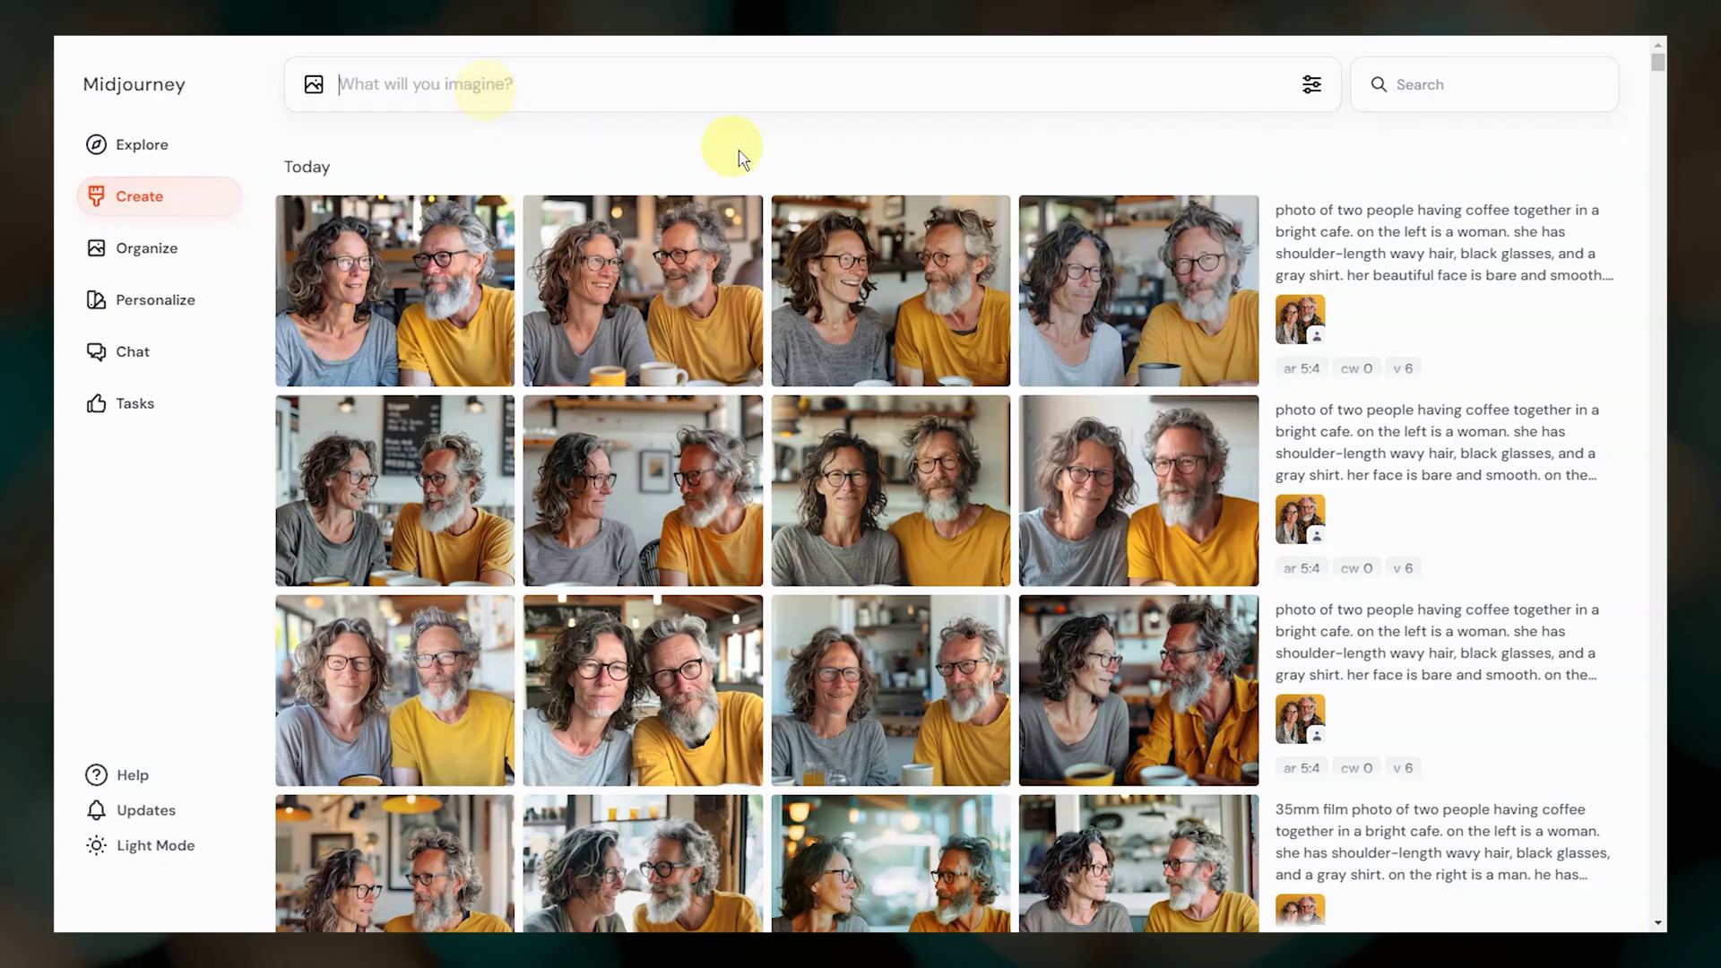
Begin typing the bright-cafe prompt with a woman on the left and a man on the right
text(p)
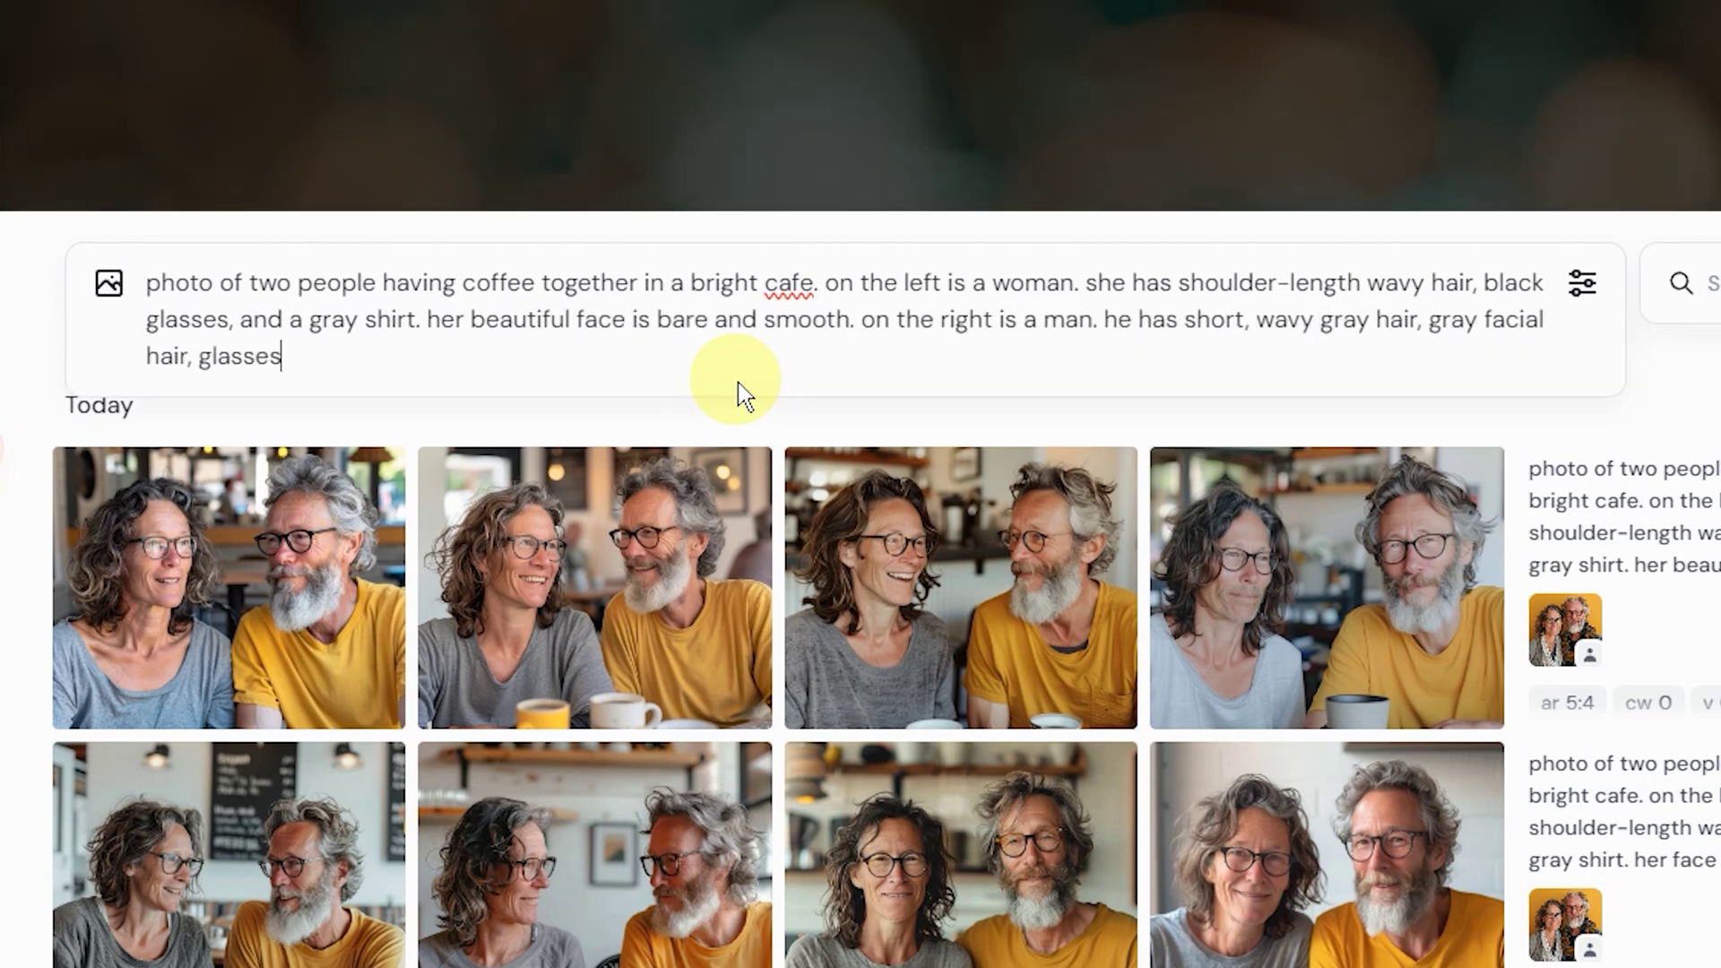
Generate the farmhouse cafe scene at --ar 5:4 with the couple photo as character reference, --cw 0
text(te farmhouse cafe deco)
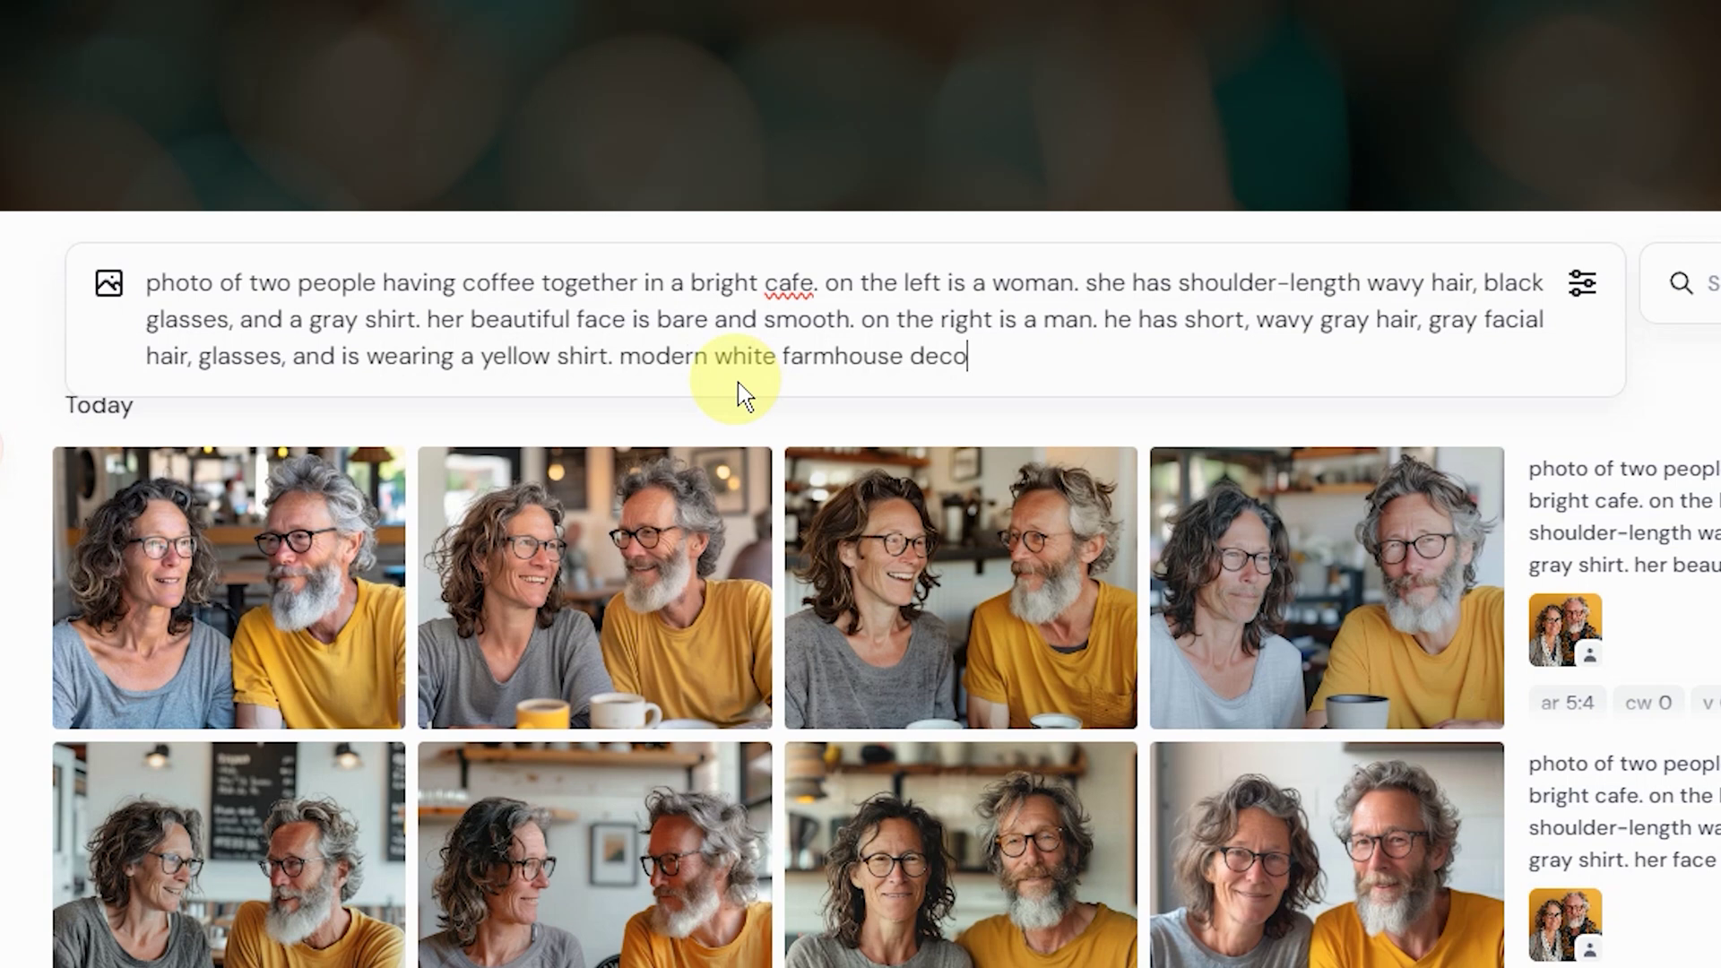
text(r. --ar 5:4)
drag(741, 388, 143, 506)
text(--cw 0)
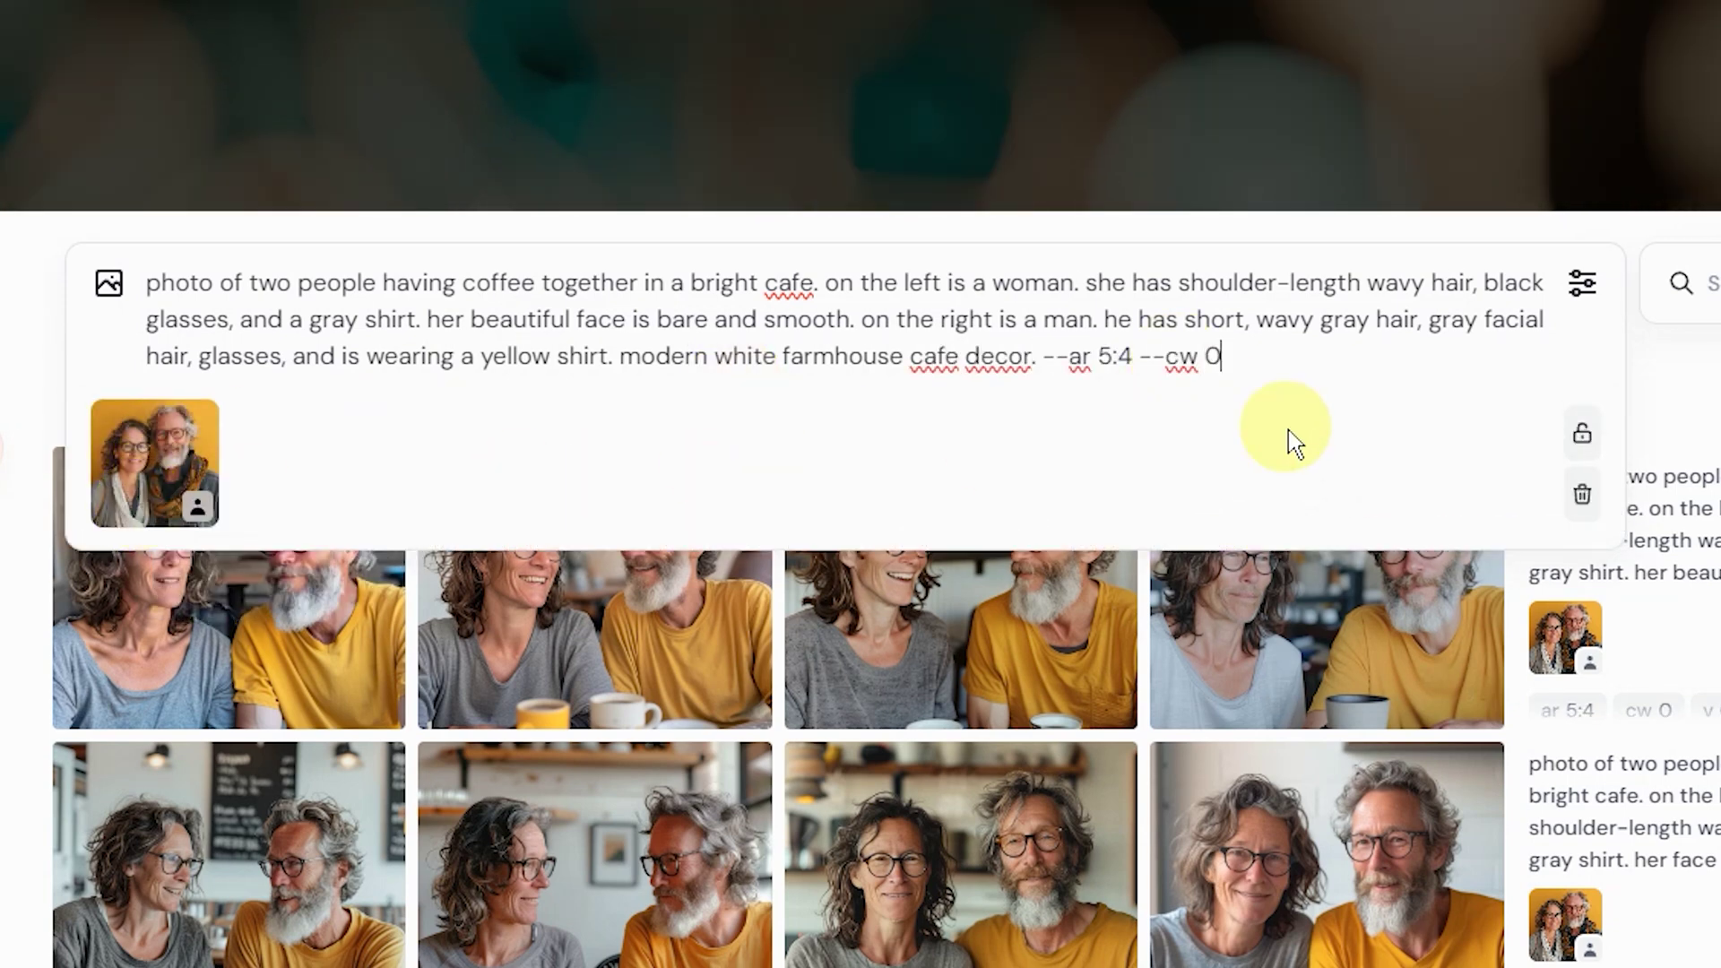
key(Return)
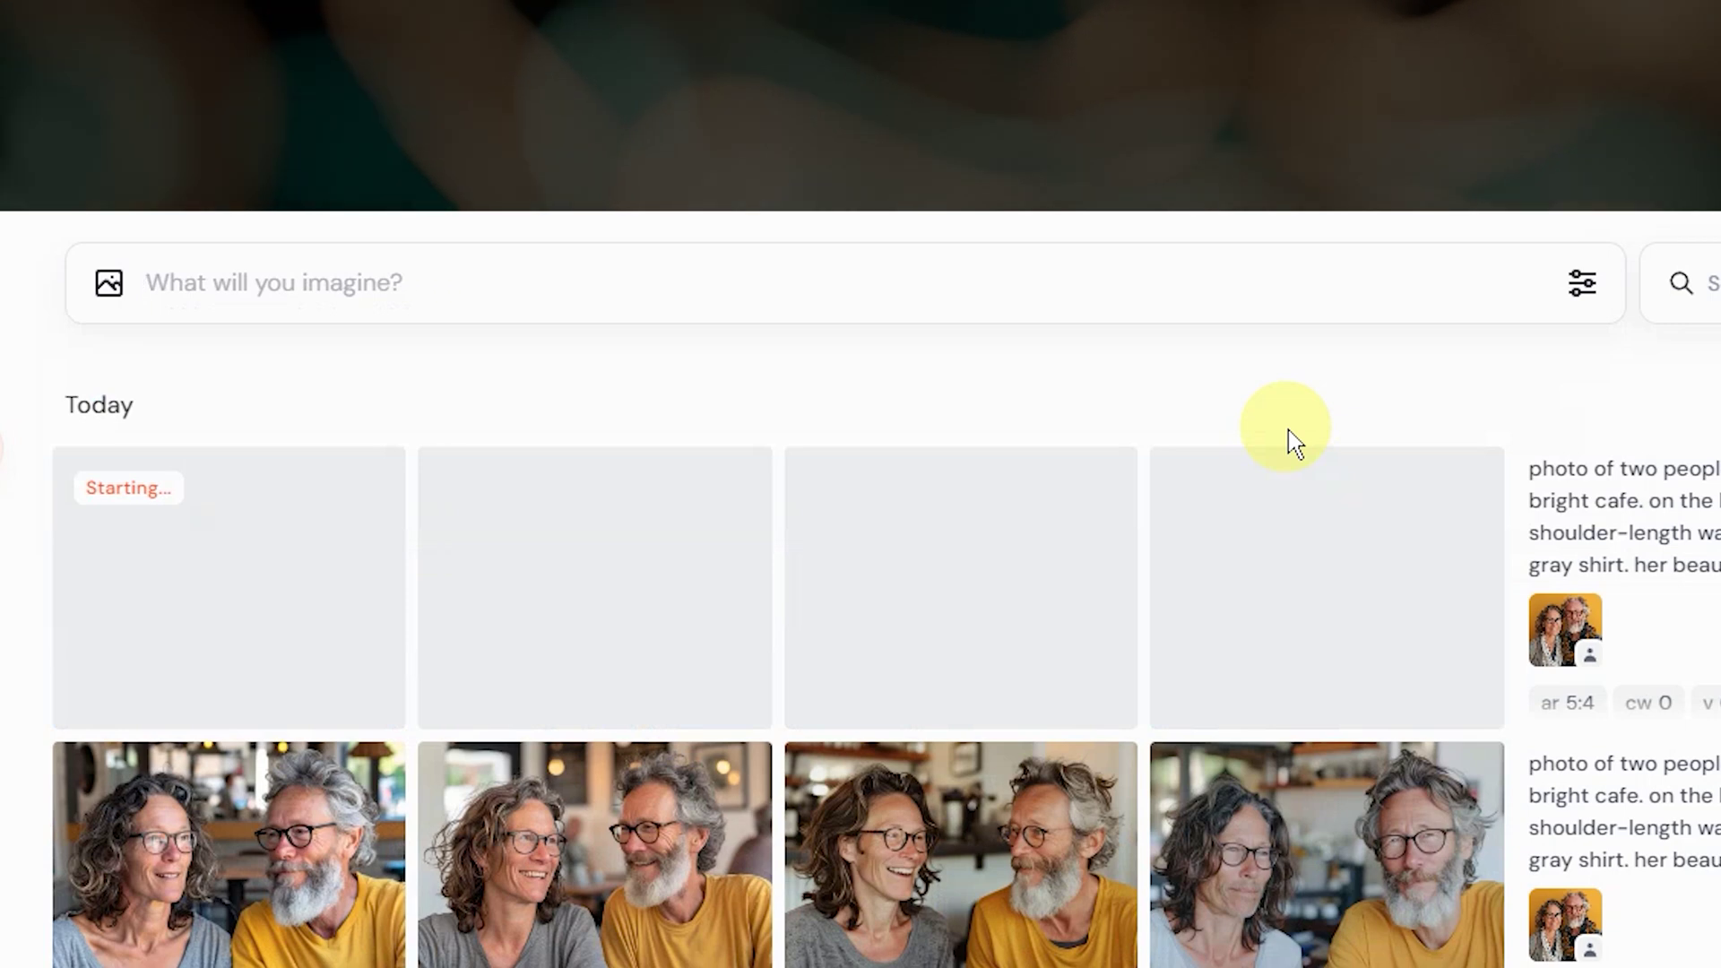
Erase the woman's head in one cafe result with a large brush and add her photo as reference
scroll(1291, 445, down, 5)
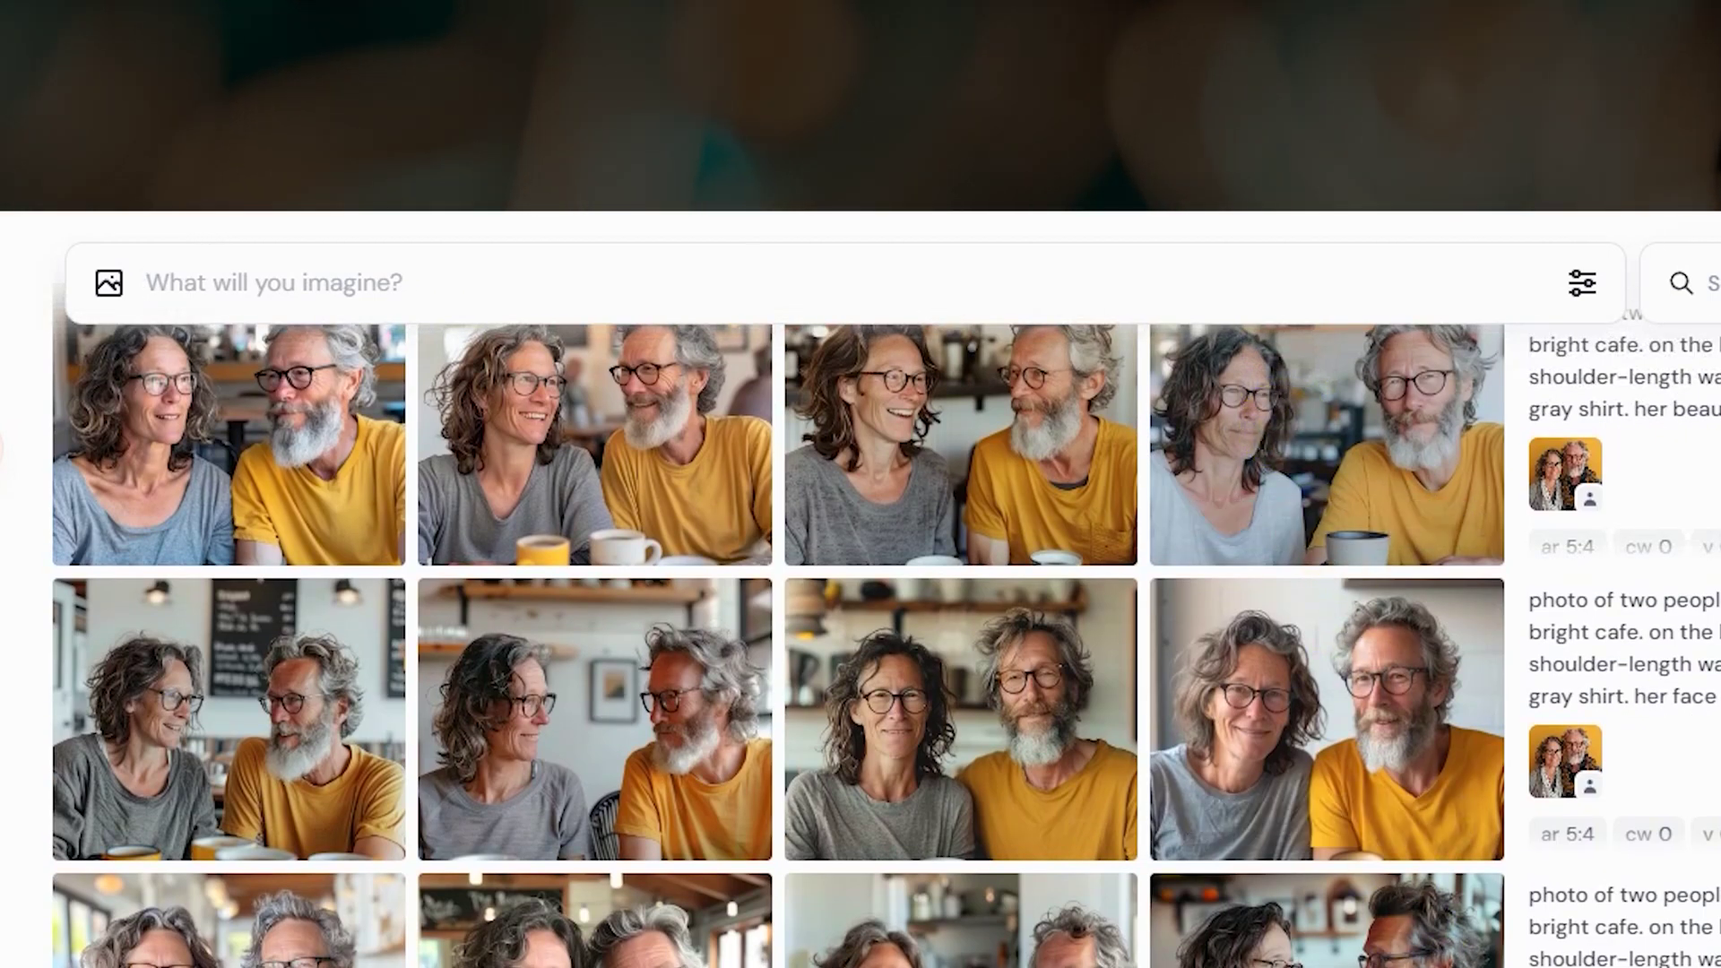
click(1337, 703)
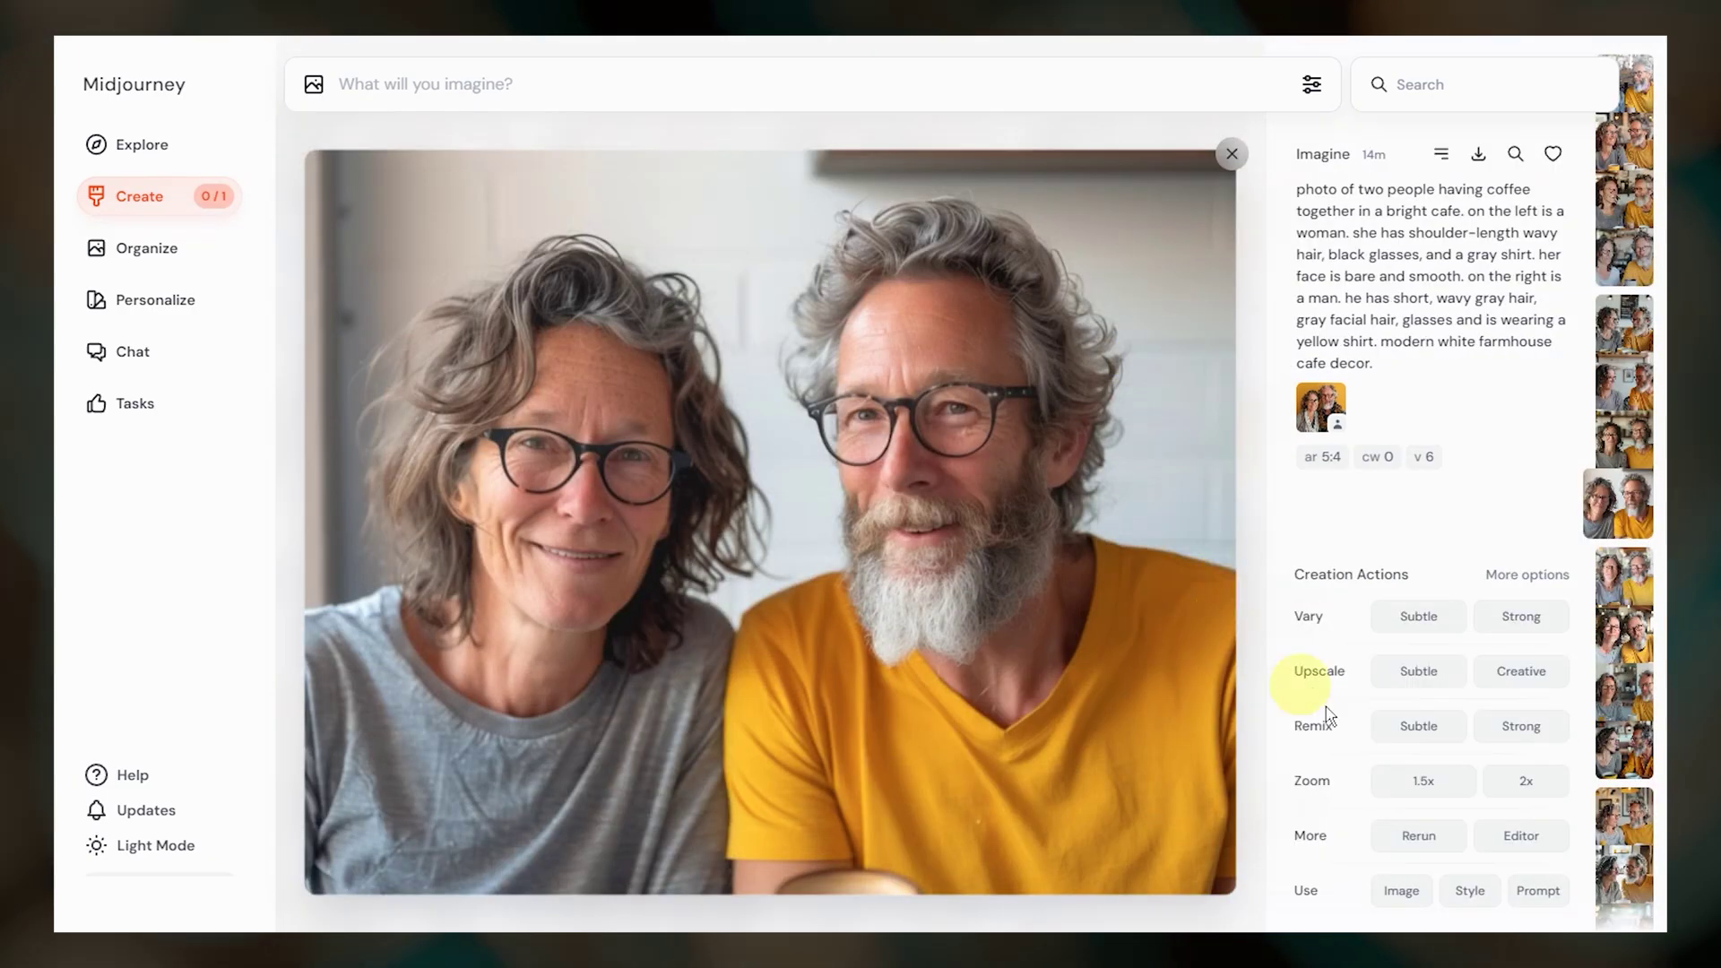
click(1523, 831)
drag(847, 84, 932, 84)
mouse_move(653, 626)
mouse_down()
mouse_move(589, 554)
mouse_move(521, 550)
mouse_move(671, 509)
mouse_move(605, 328)
mouse_move(478, 526)
mouse_move(667, 530)
mouse_up()
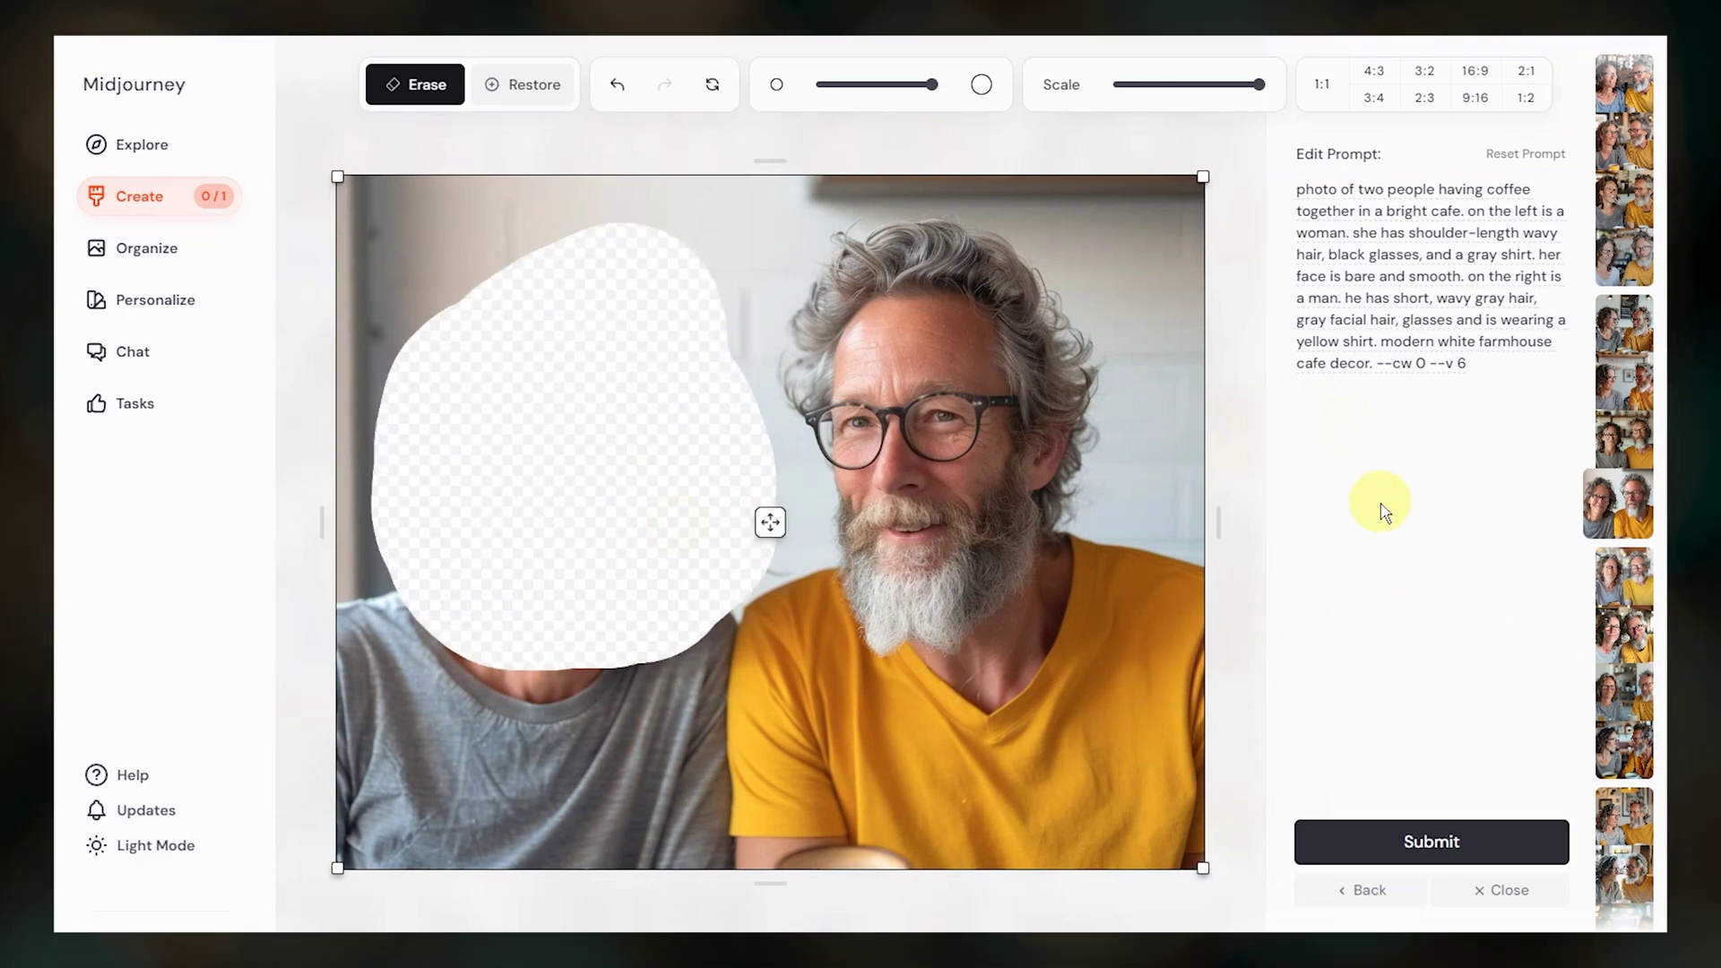
drag(1252, 487, 1349, 437)
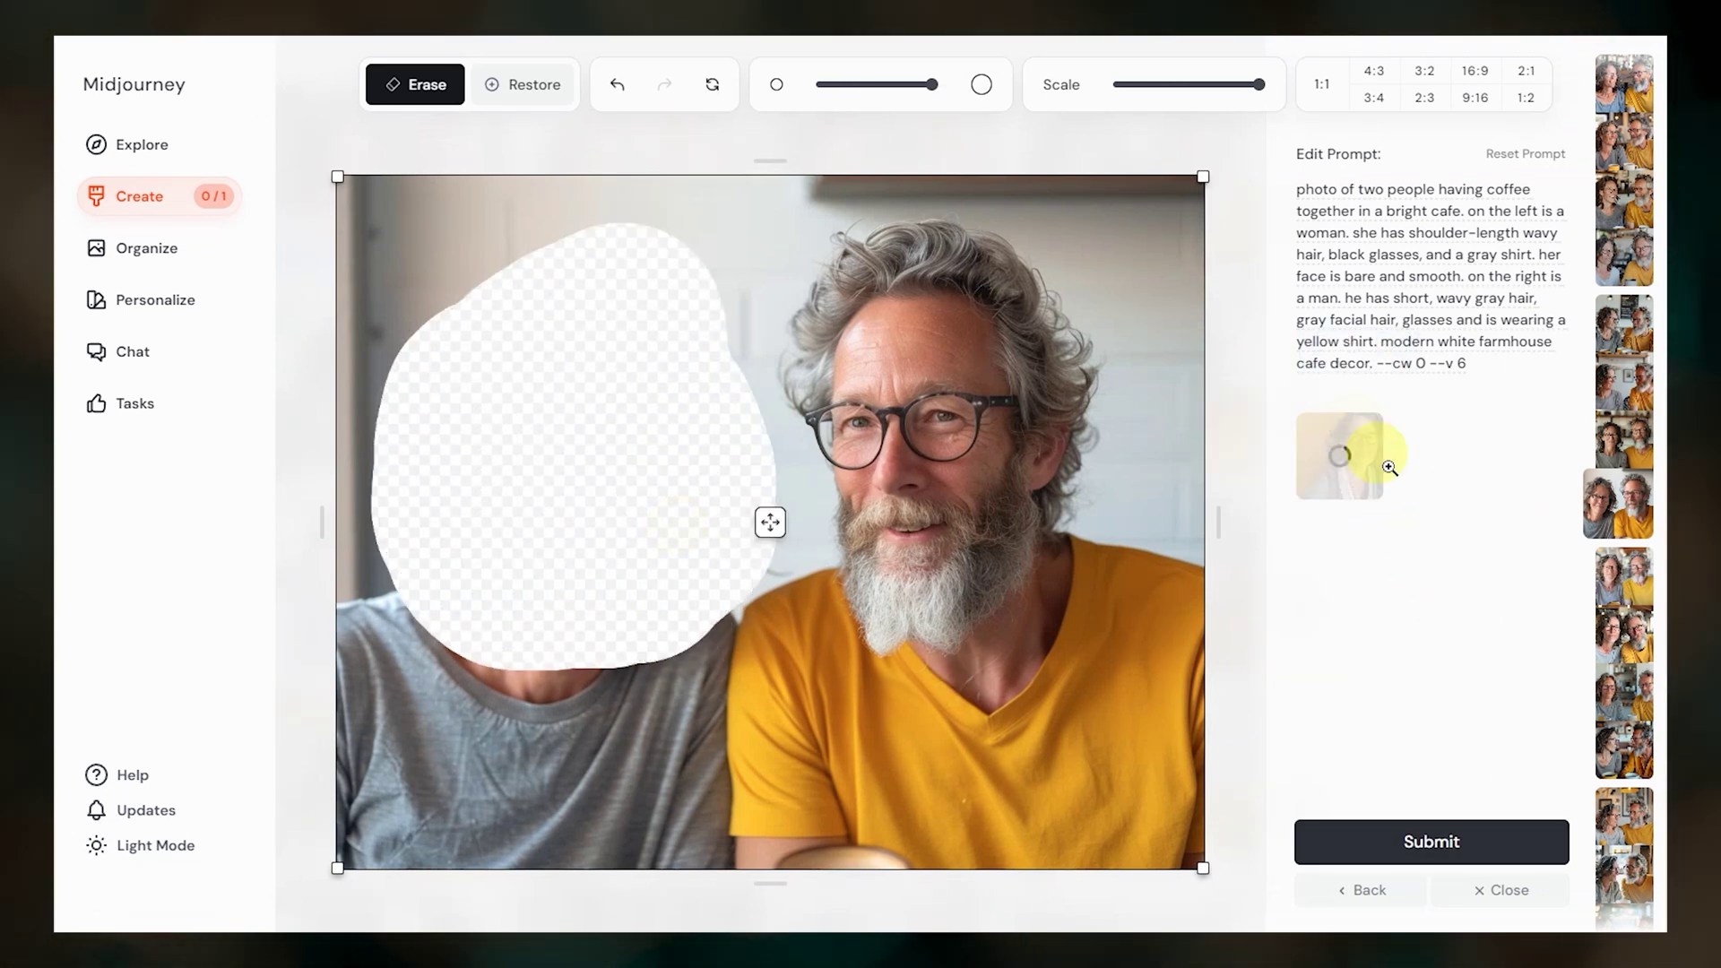